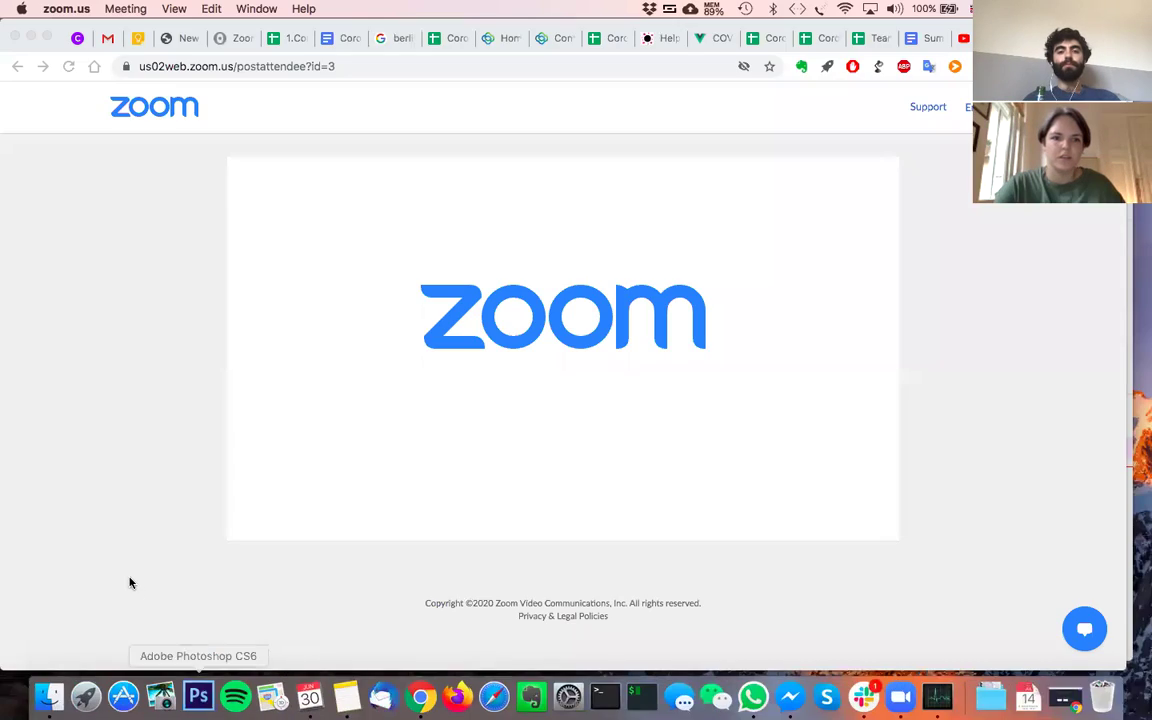
Show vtiger's My Dashboard in Chrome with To Do, Contacts - For Curation and History widgets.
{"action": "left_click", "coordinate": [558, 31]}
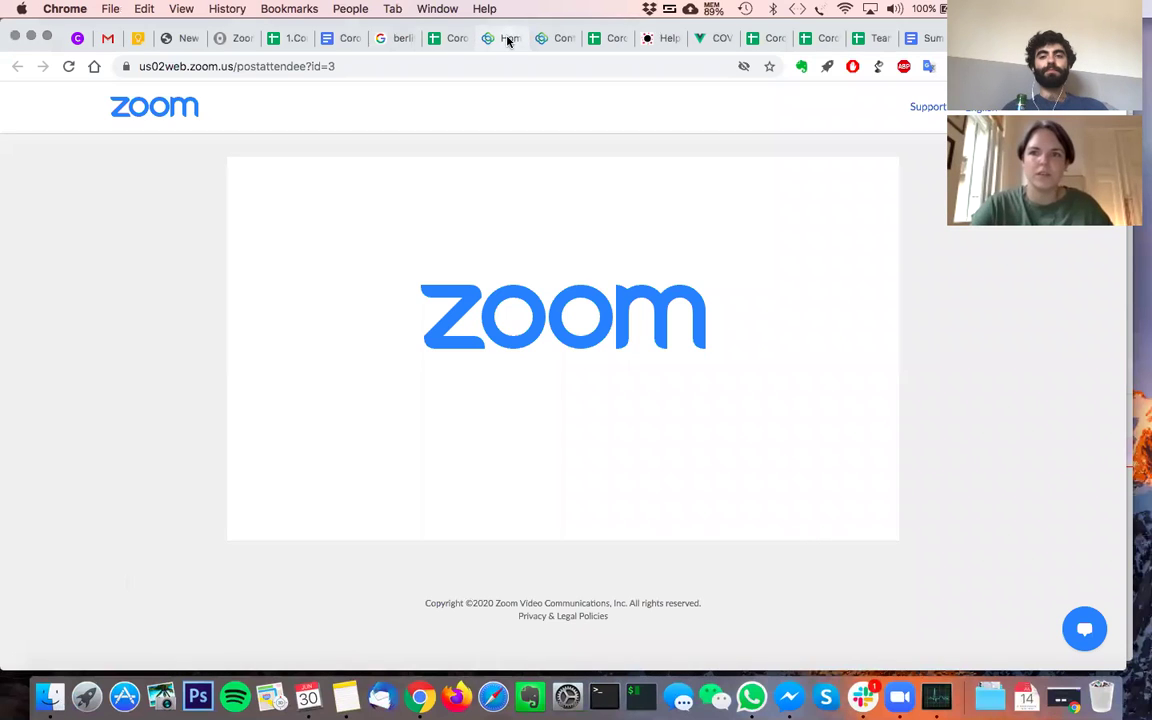
{"action": "left_click", "coordinate": [507, 39]}
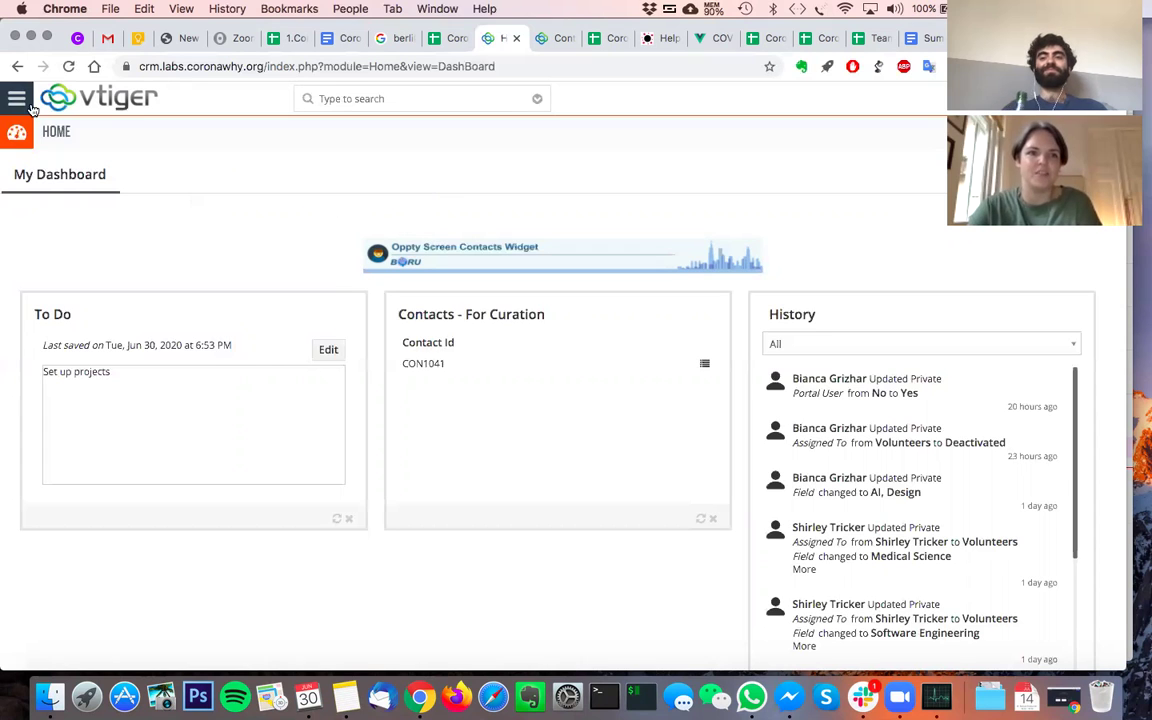
Open the Contacts list (All view) from the main menu's Projects section.
{"action": "left_click", "coordinate": [17, 100]}
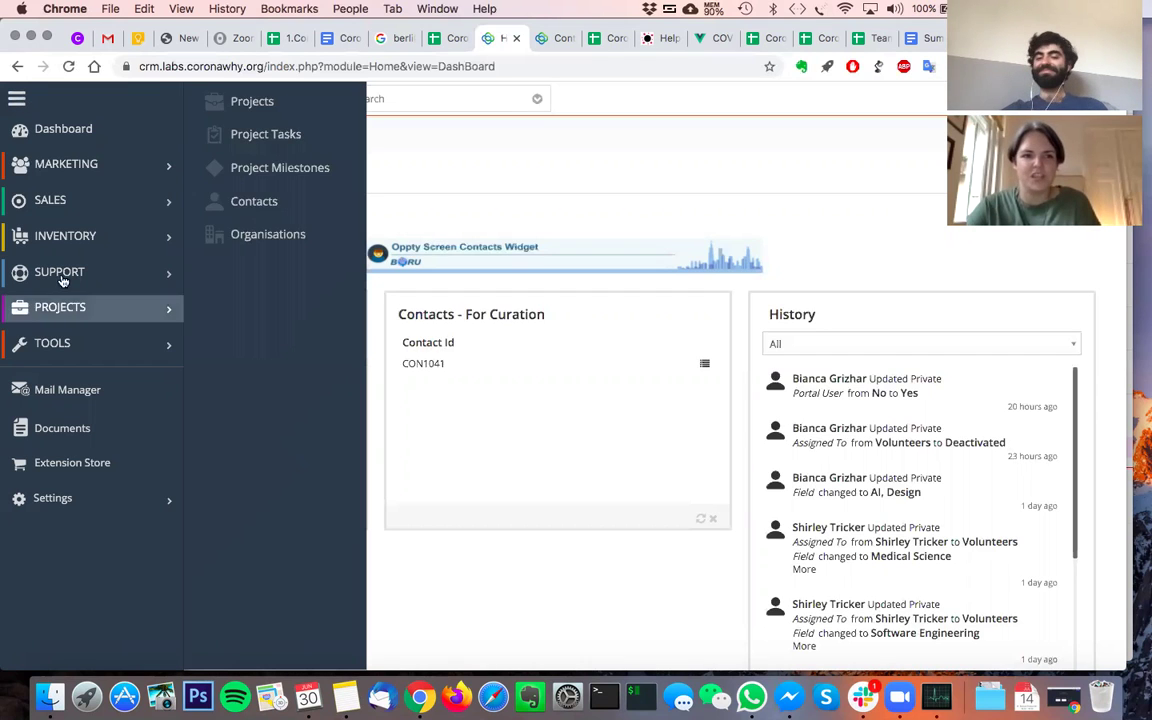
{"action": "mouse_move", "coordinate": [101, 166]}
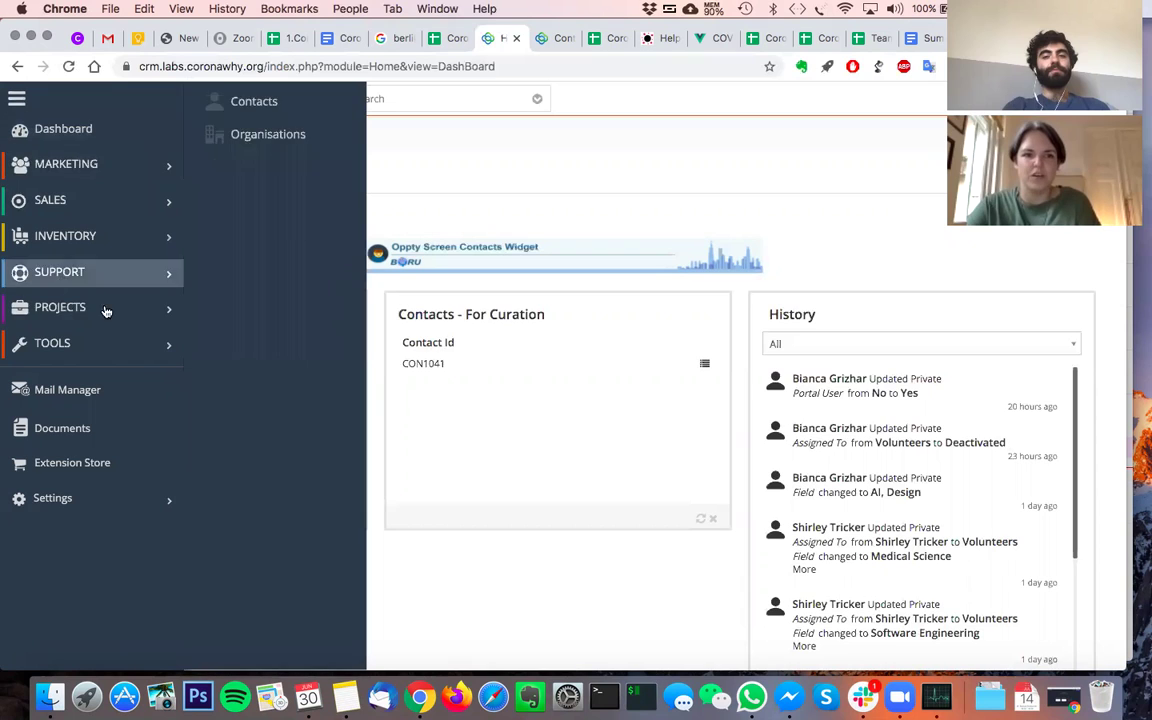
{"action": "mouse_move", "coordinate": [103, 319]}
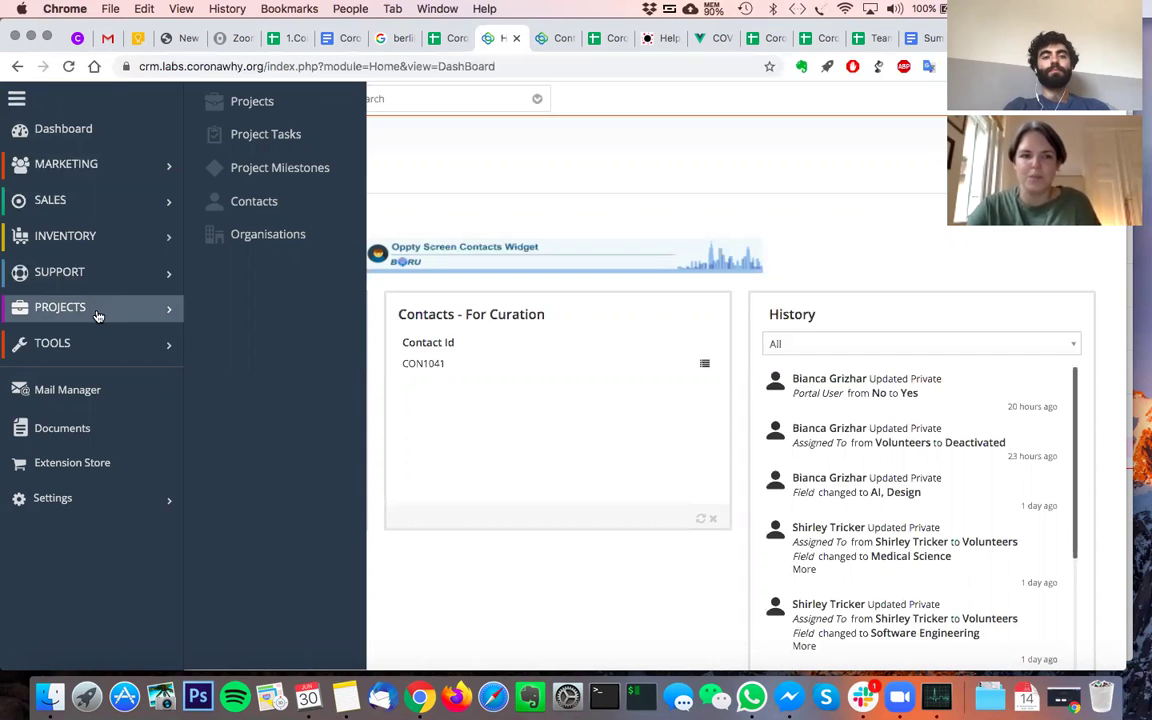
{"action": "mouse_move", "coordinate": [160, 280]}
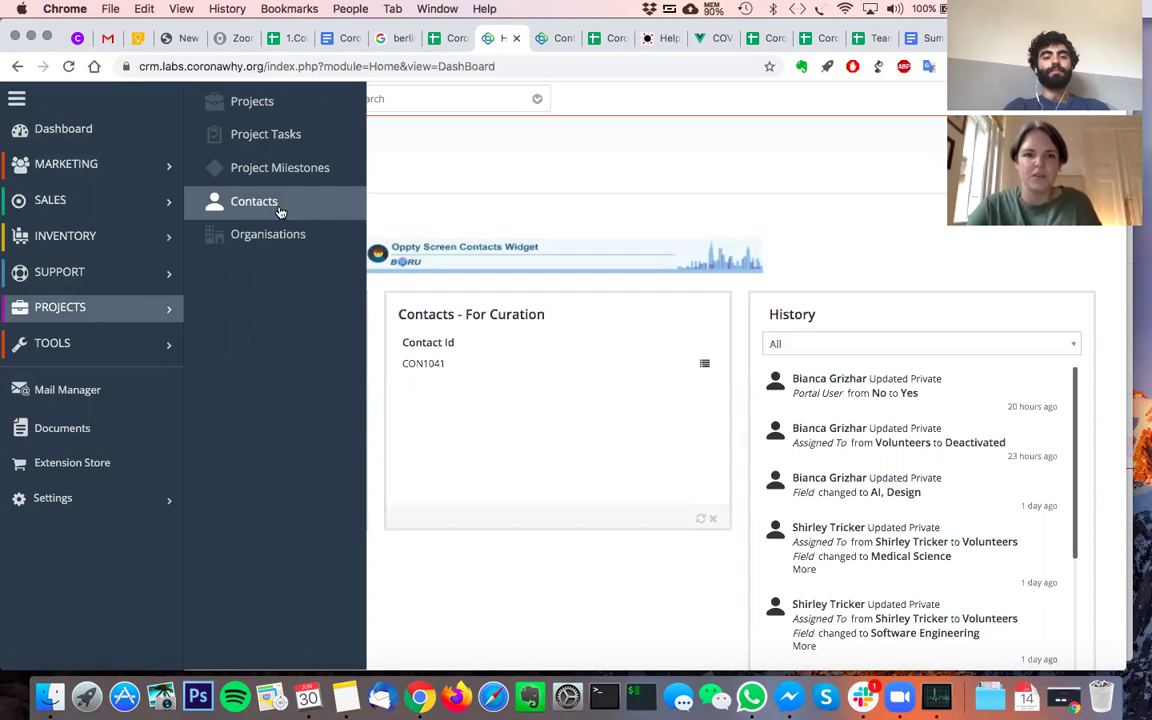
{"action": "left_click", "coordinate": [272, 206]}
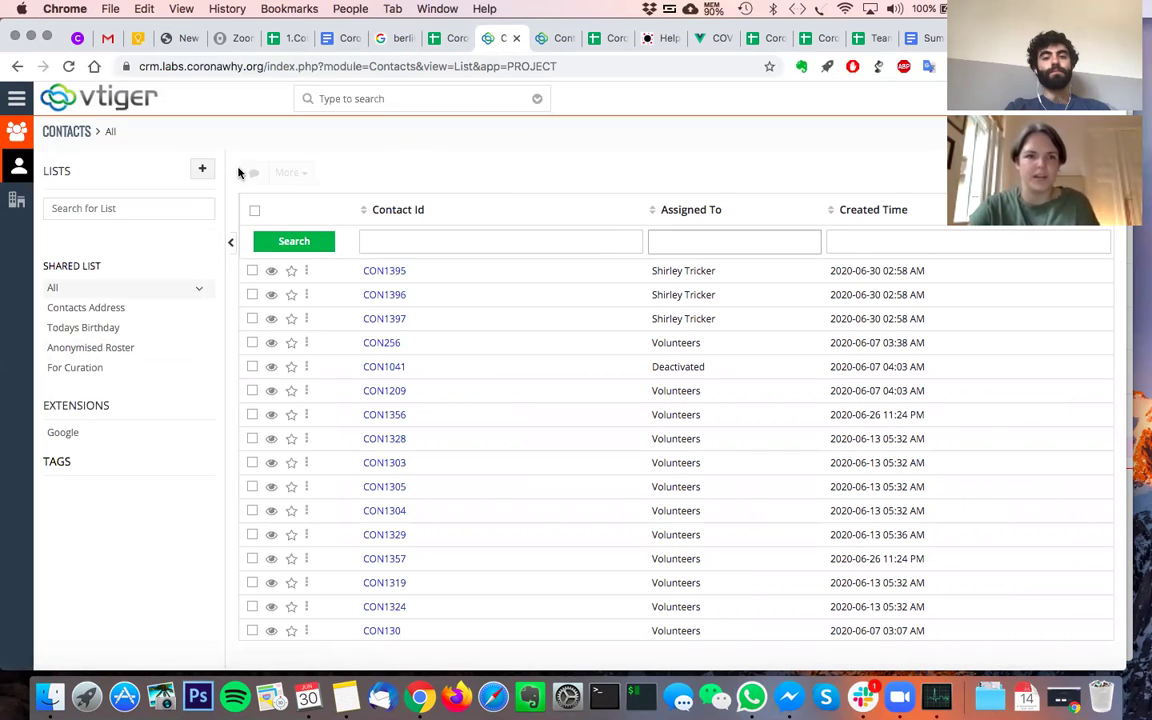
Switch the contacts view to the Anonymised Roster shared list.
{"action": "left_click", "coordinate": [147, 350]}
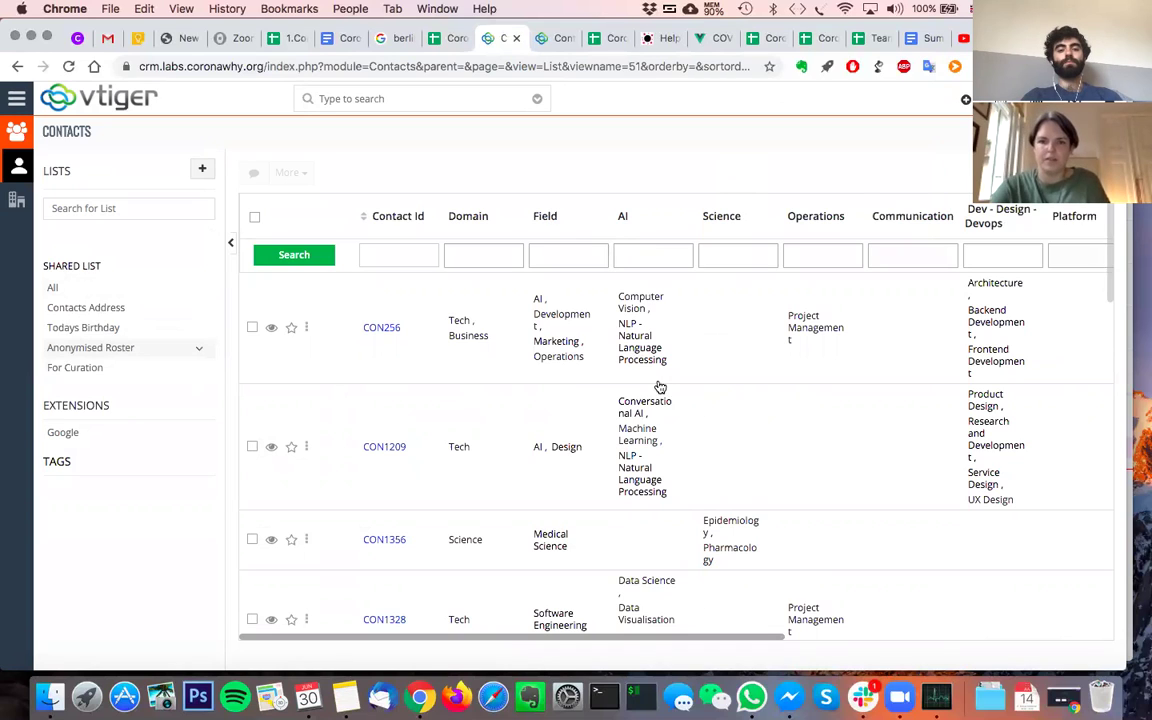
Preview the Contact Id, Domain and AI filter options in the roster.
{"action": "left_click", "coordinate": [399, 257]}
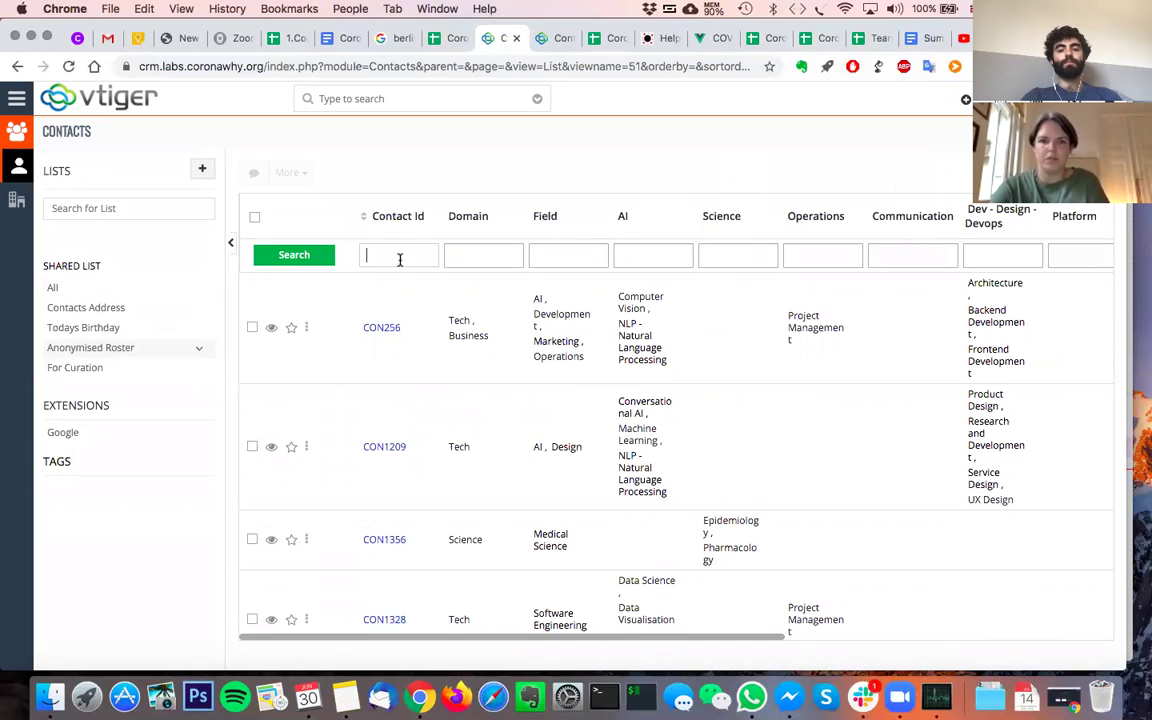
{"action": "left_click", "coordinate": [483, 258]}
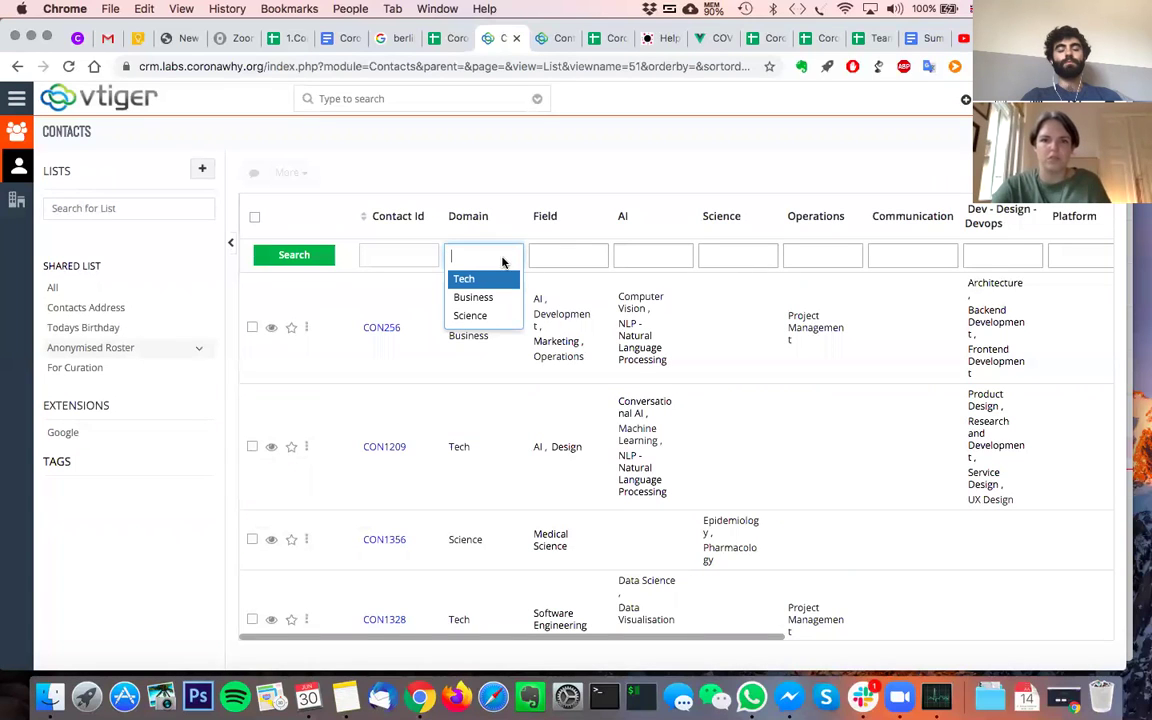
{"action": "left_click", "coordinate": [525, 226]}
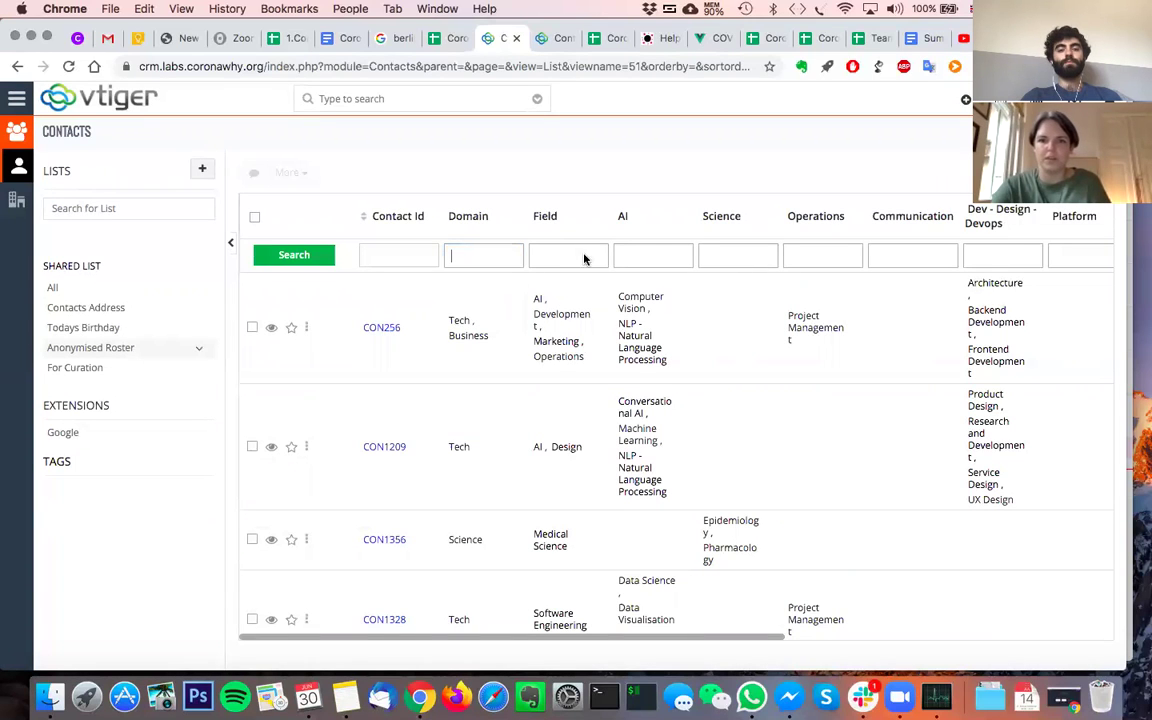
{"action": "left_click", "coordinate": [656, 258]}
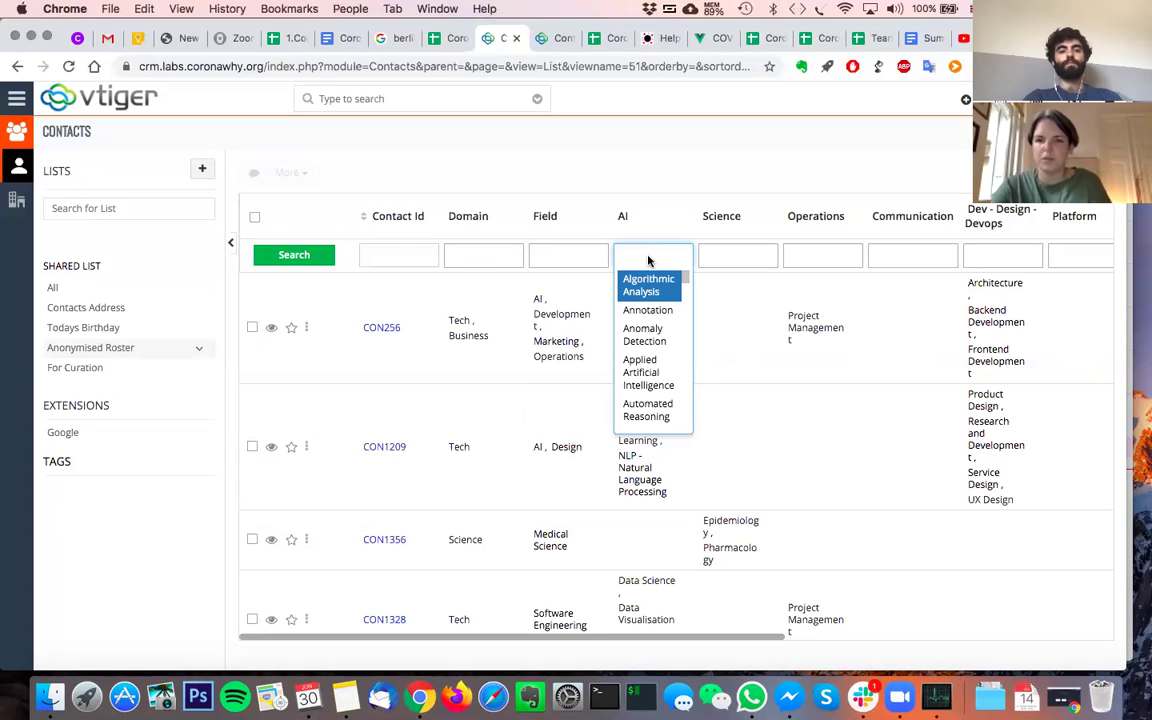
{"action": "left_click", "coordinate": [648, 258]}
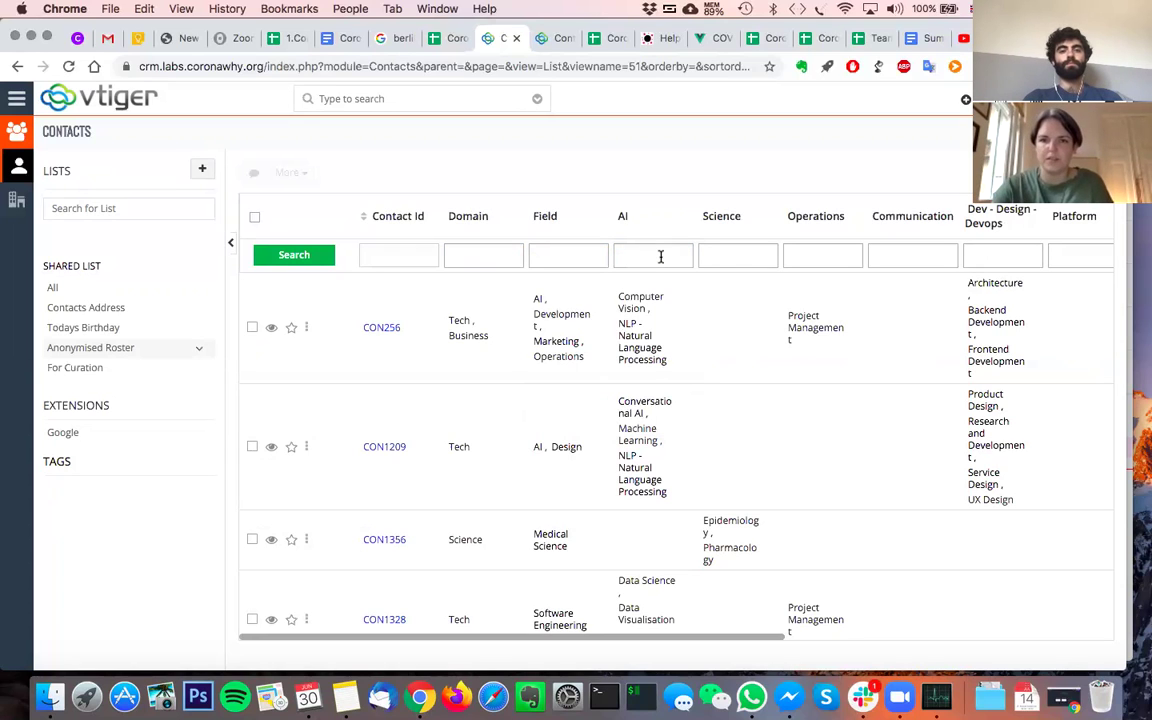
{"action": "left_click", "coordinate": [661, 257]}
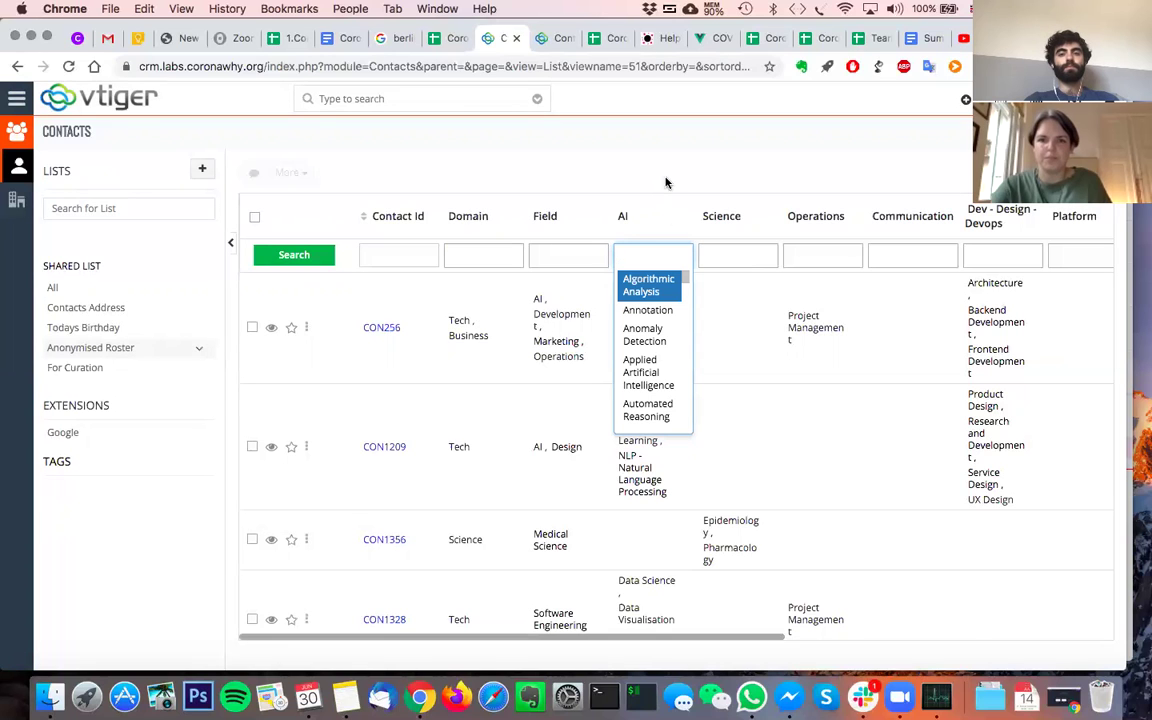
{"action": "left_click", "coordinate": [640, 160]}
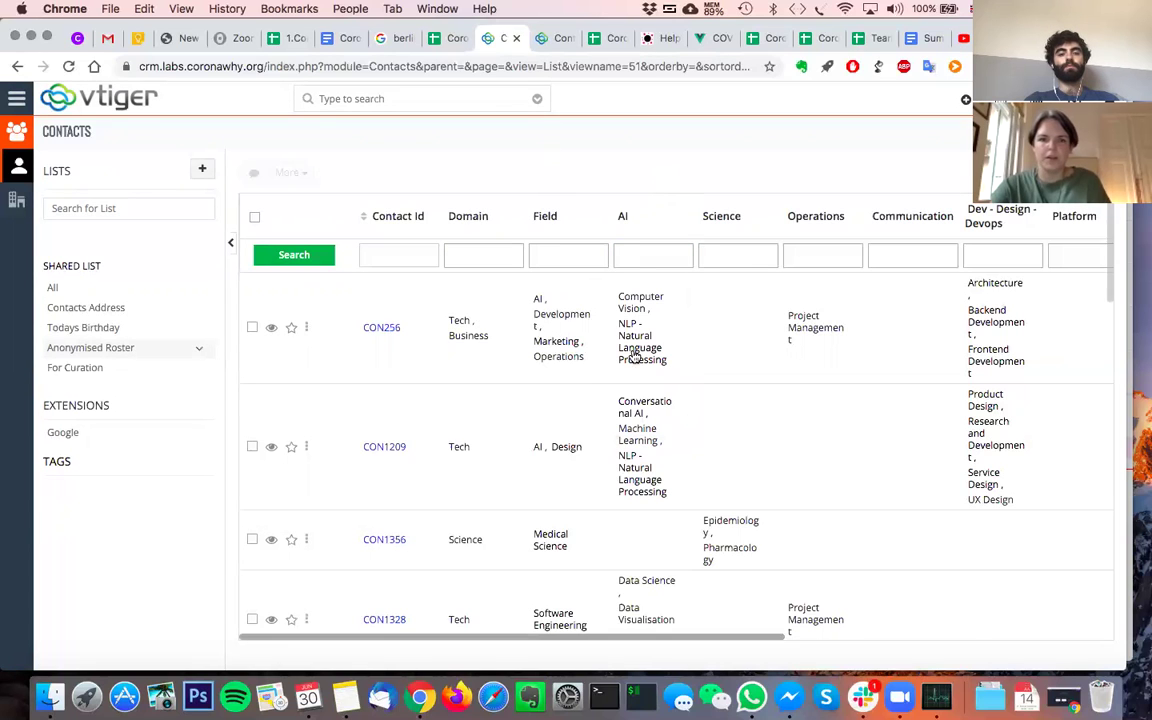
Open the first roster contact's record summary.
{"action": "scroll", "coordinate": [506, 404], "scroll_direction": "down", "scroll_amount": 5}
{"action": "scroll", "coordinate": [506, 404], "scroll_direction": "right", "scroll_amount": 1}
{"action": "scroll", "coordinate": [506, 404], "scroll_direction": "up", "scroll_amount": 5}
{"action": "scroll", "coordinate": [506, 404], "scroll_direction": "left", "scroll_amount": 1}
{"action": "left_click", "coordinate": [385, 328]}
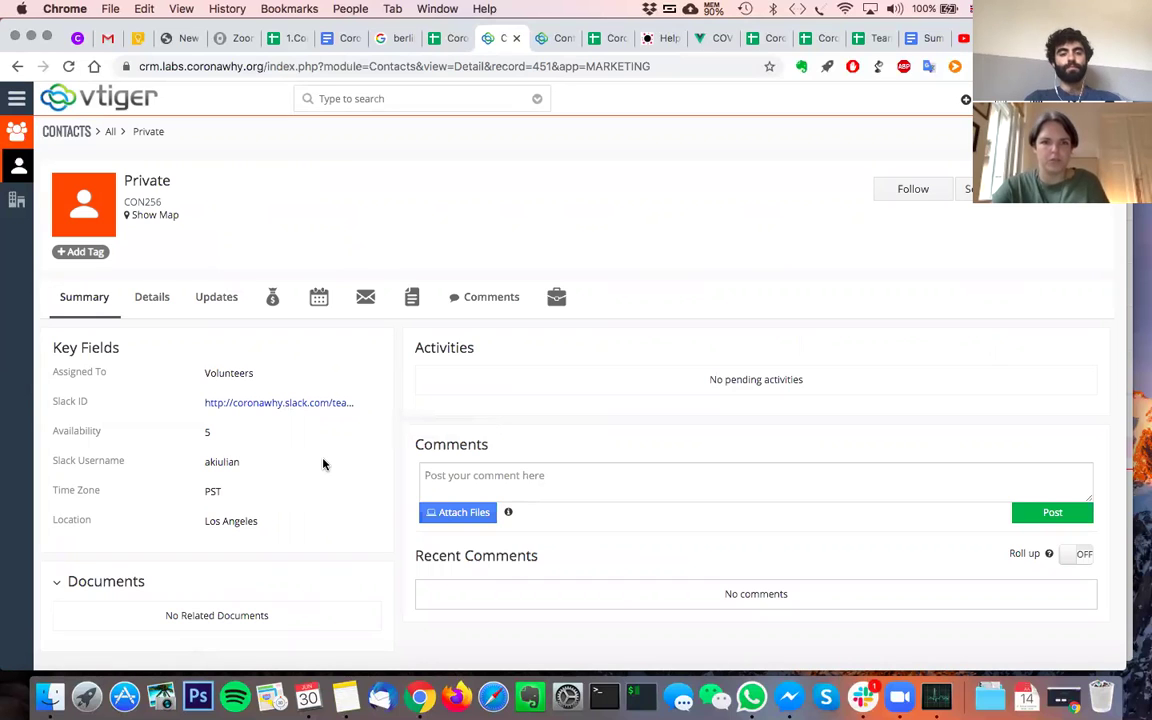
Show the contact's Details tab, including skills like Tech, Business and Computer Vision.
{"action": "left_click", "coordinate": [153, 300]}
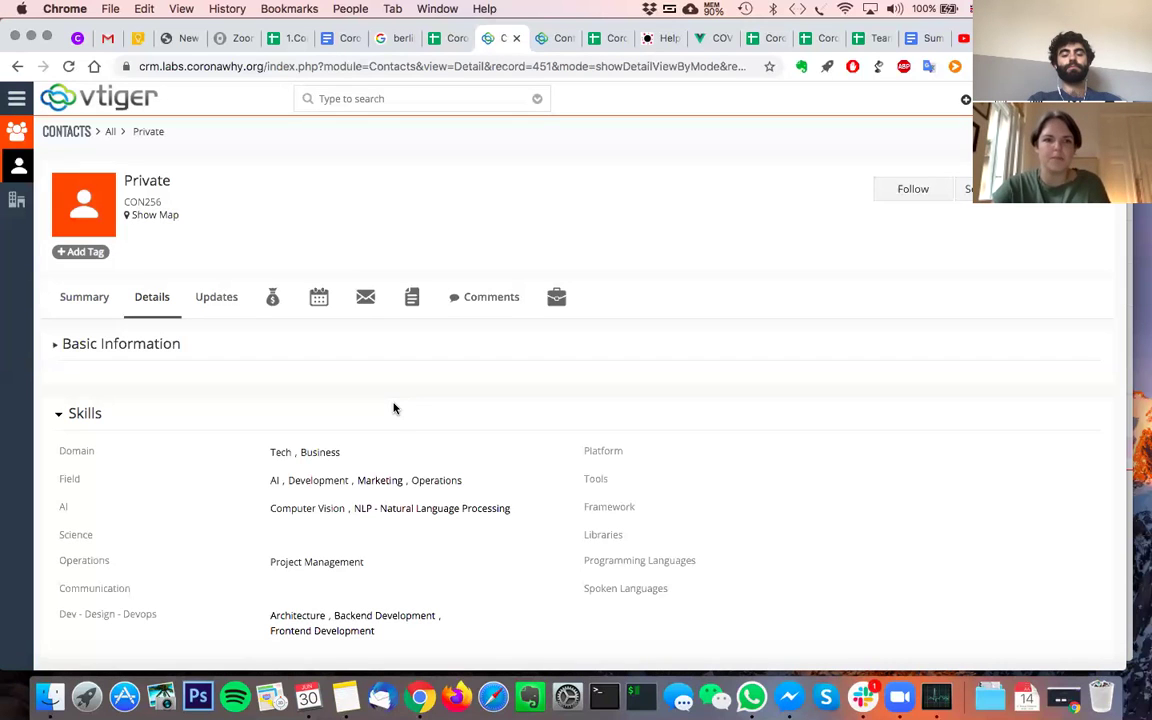
Look over the contact's Skills and Custom Information, then return to the Contacts All list.
{"action": "scroll", "coordinate": [383, 410], "scroll_direction": "down", "scroll_amount": 5}
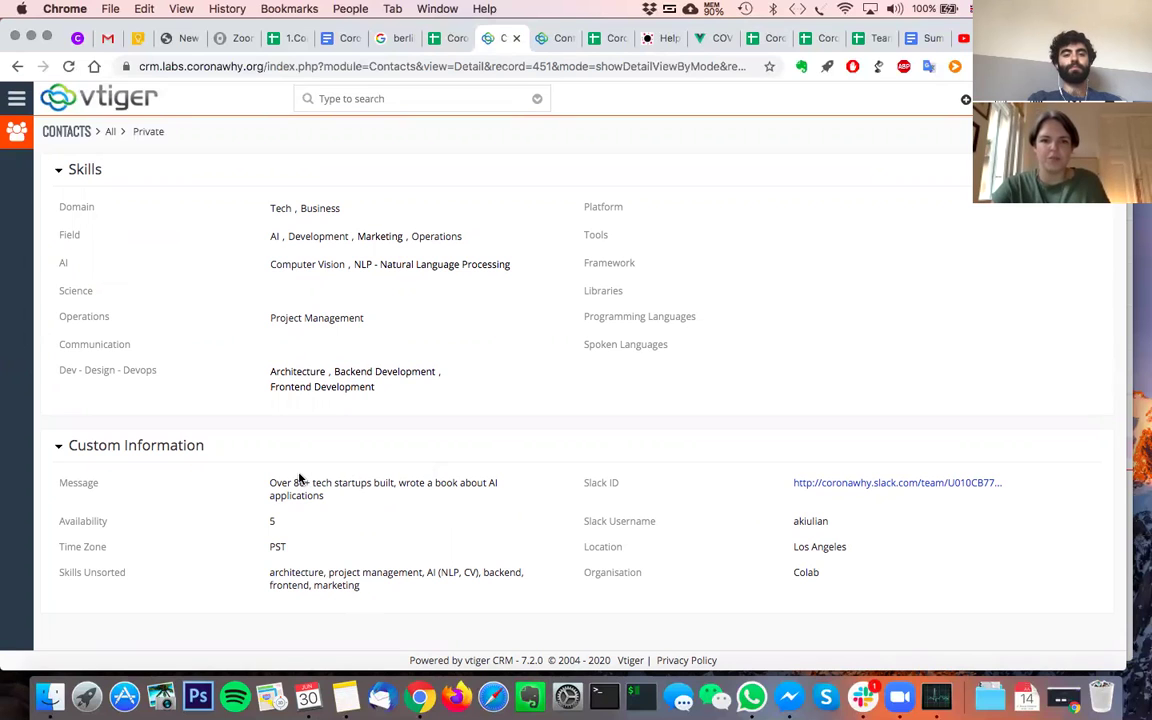
{"action": "scroll", "coordinate": [386, 520], "scroll_direction": "up", "scroll_amount": 2}
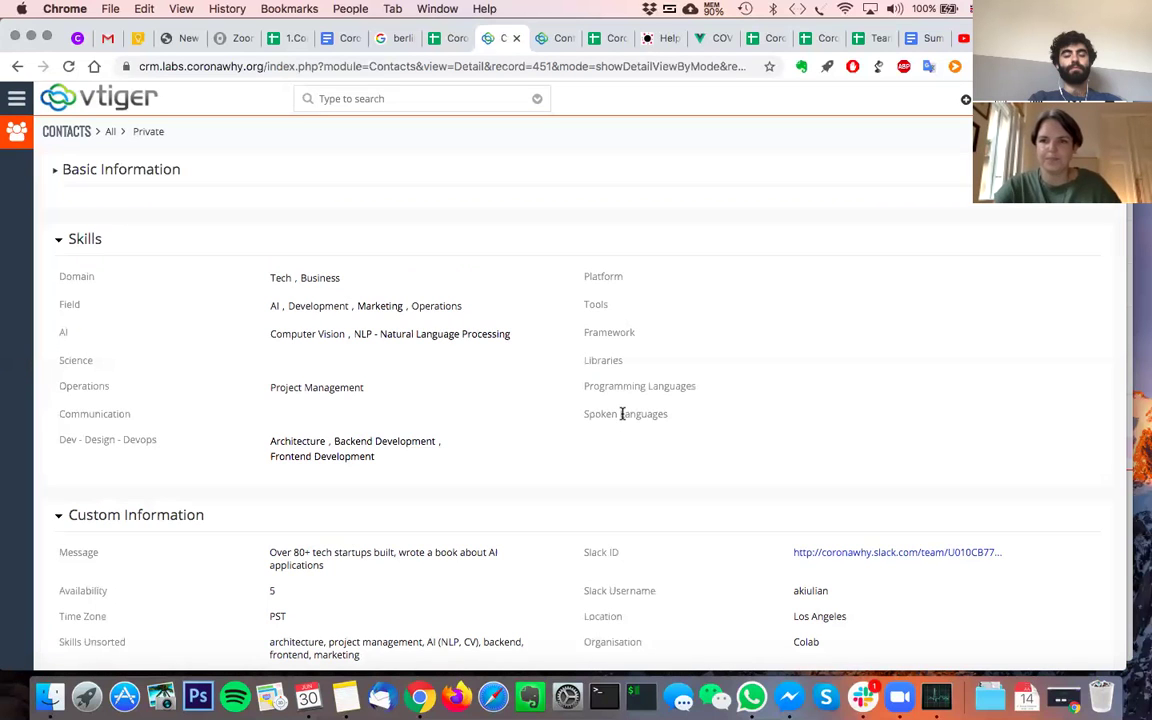
{"action": "scroll", "coordinate": [622, 413], "scroll_direction": "up", "scroll_amount": 1}
{"action": "scroll", "coordinate": [622, 413], "scroll_direction": "down", "scroll_amount": 2}
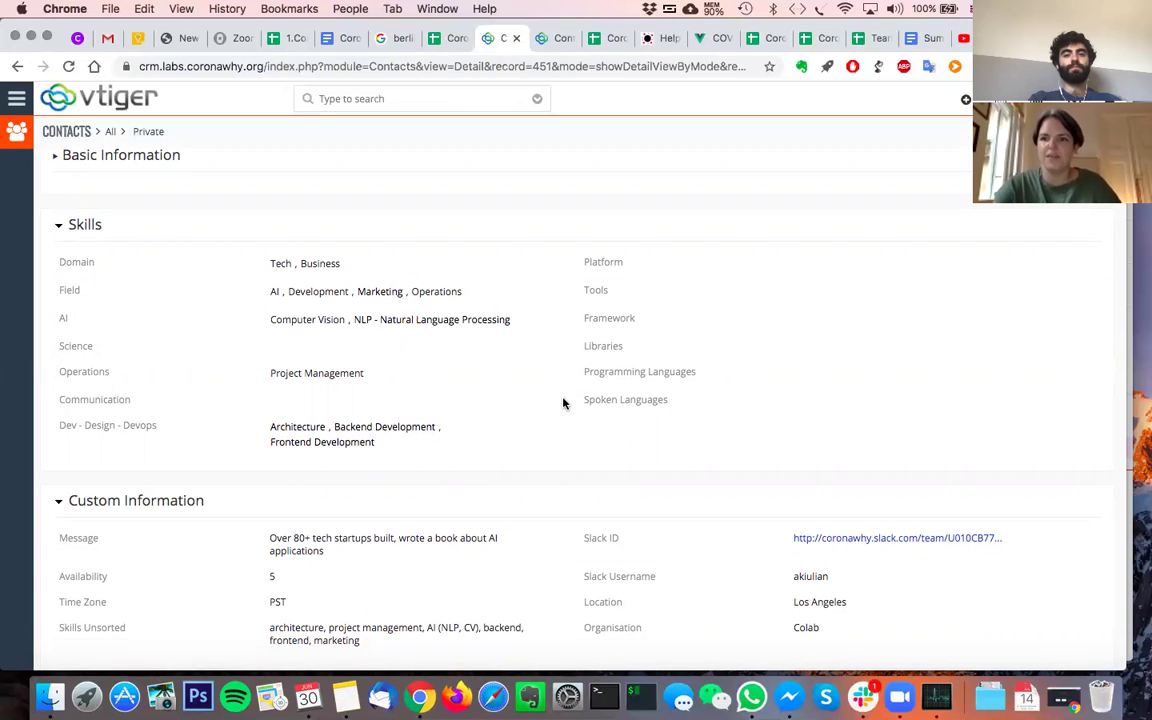
{"action": "scroll", "coordinate": [565, 412], "scroll_direction": "up", "scroll_amount": 1}
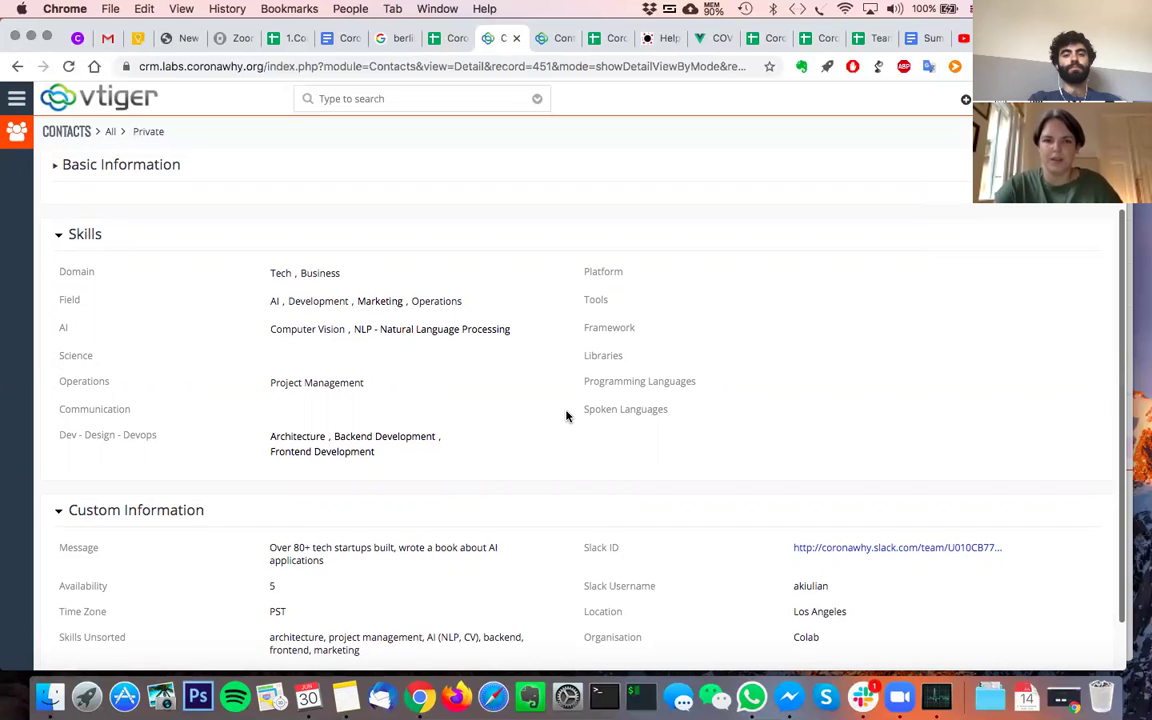
{"action": "scroll", "coordinate": [566, 416], "scroll_direction": "up", "scroll_amount": 1}
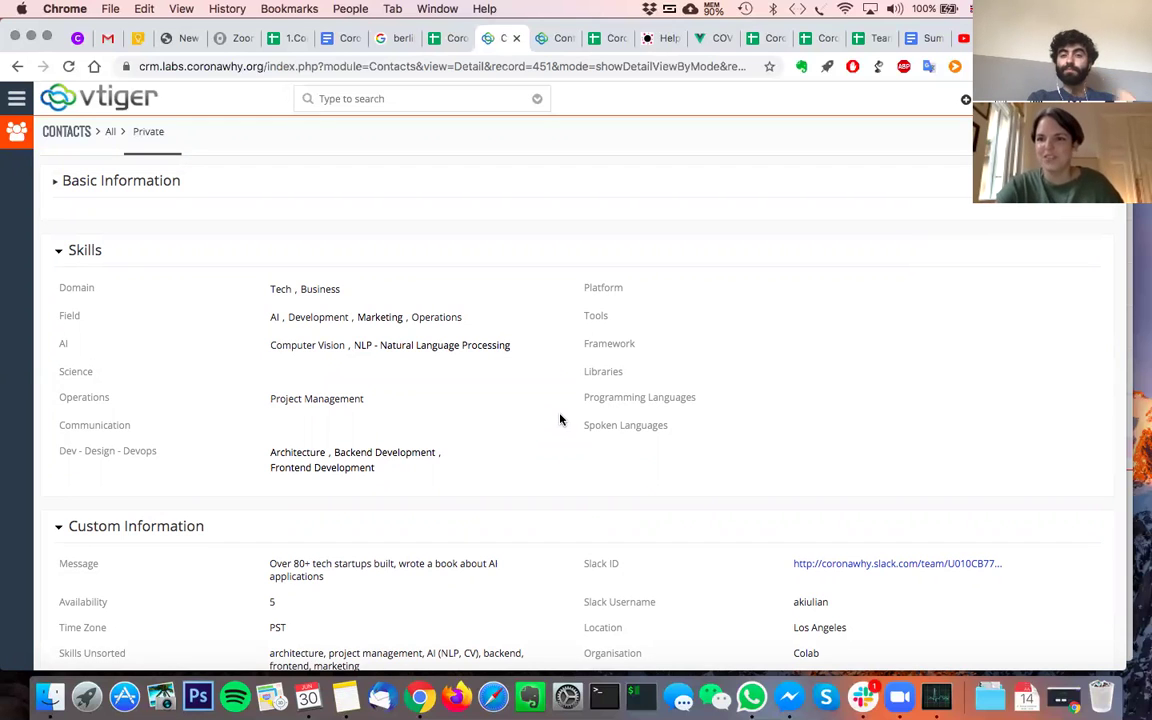
{"action": "scroll", "coordinate": [491, 412], "scroll_direction": "up", "scroll_amount": 1}
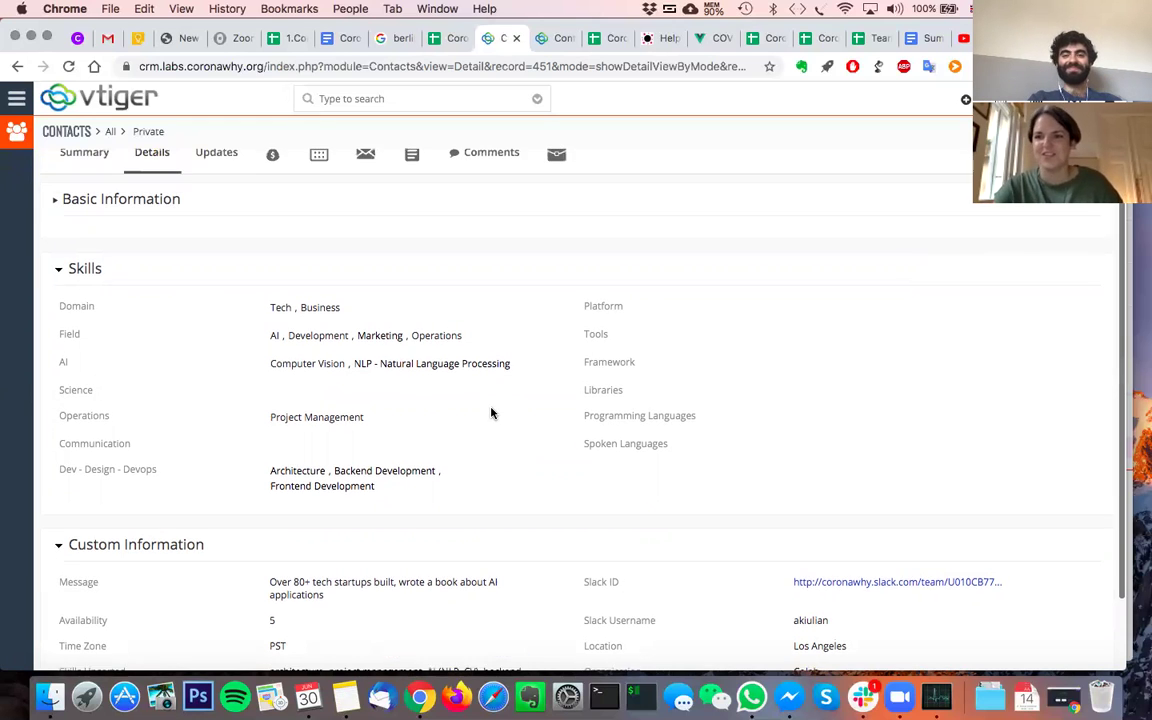
{"action": "scroll", "coordinate": [519, 445], "scroll_direction": "up", "scroll_amount": 1}
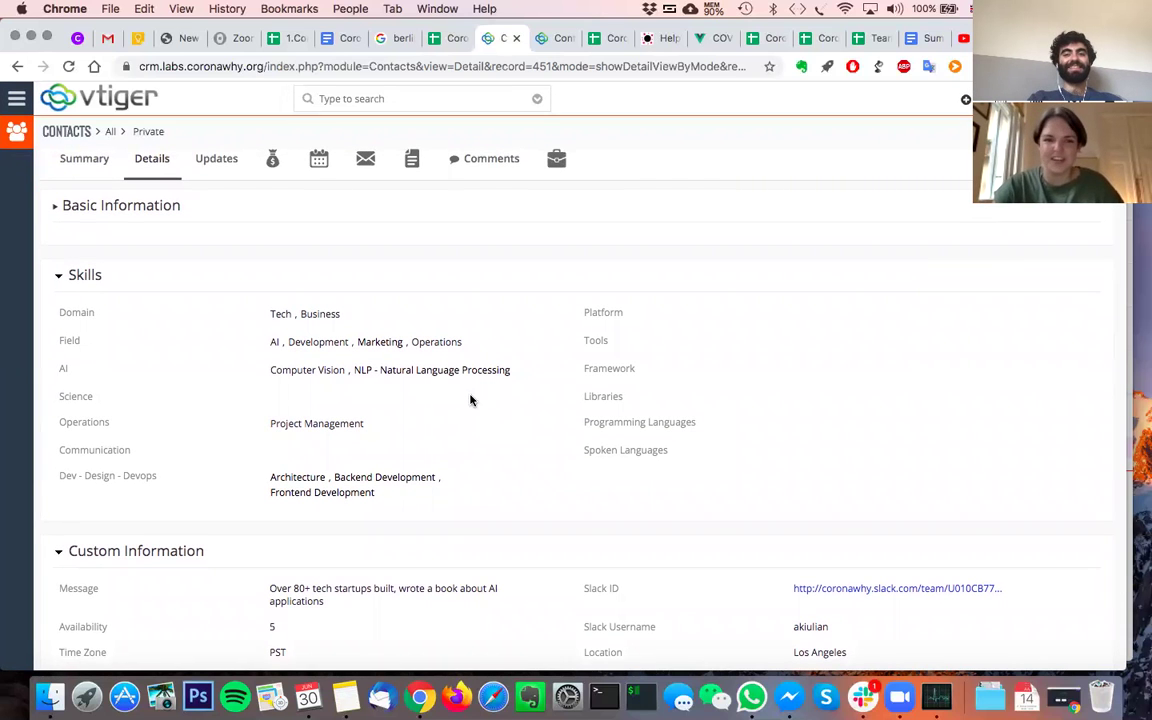
{"action": "scroll", "coordinate": [470, 400], "scroll_direction": "up", "scroll_amount": 1}
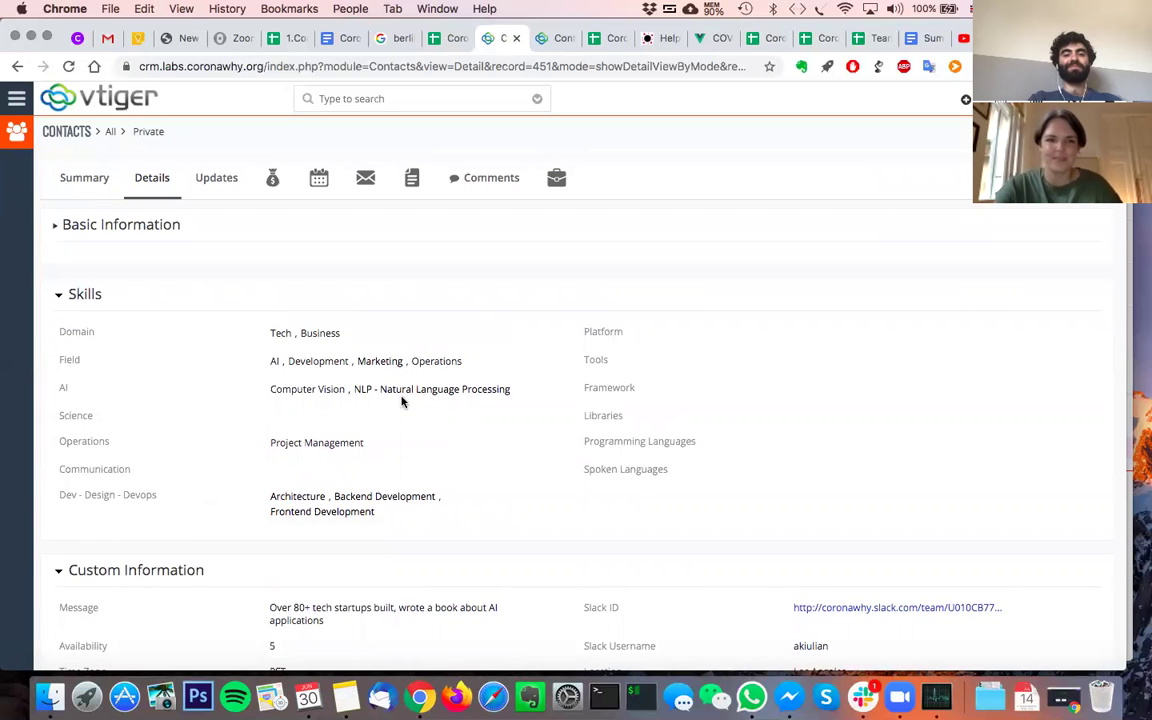
{"action": "scroll", "coordinate": [401, 401], "scroll_direction": "down", "scroll_amount": 3}
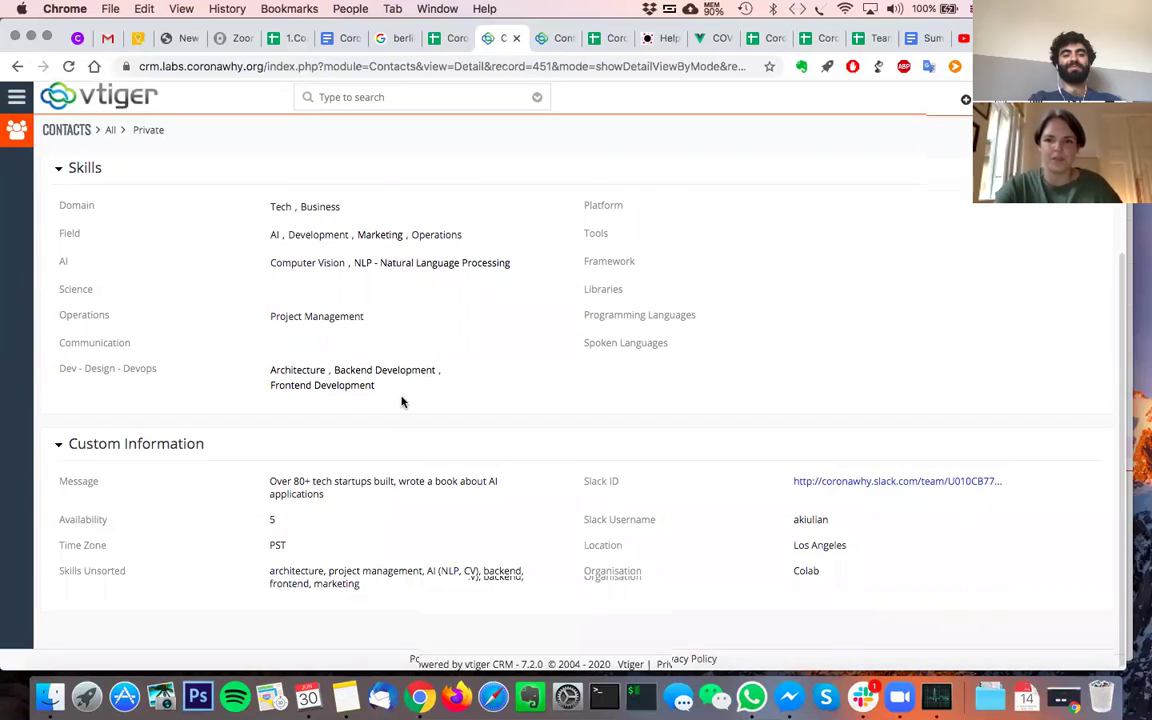
{"action": "scroll", "coordinate": [401, 401], "scroll_direction": "up", "scroll_amount": 4}
{"action": "left_click", "coordinate": [17, 66]}
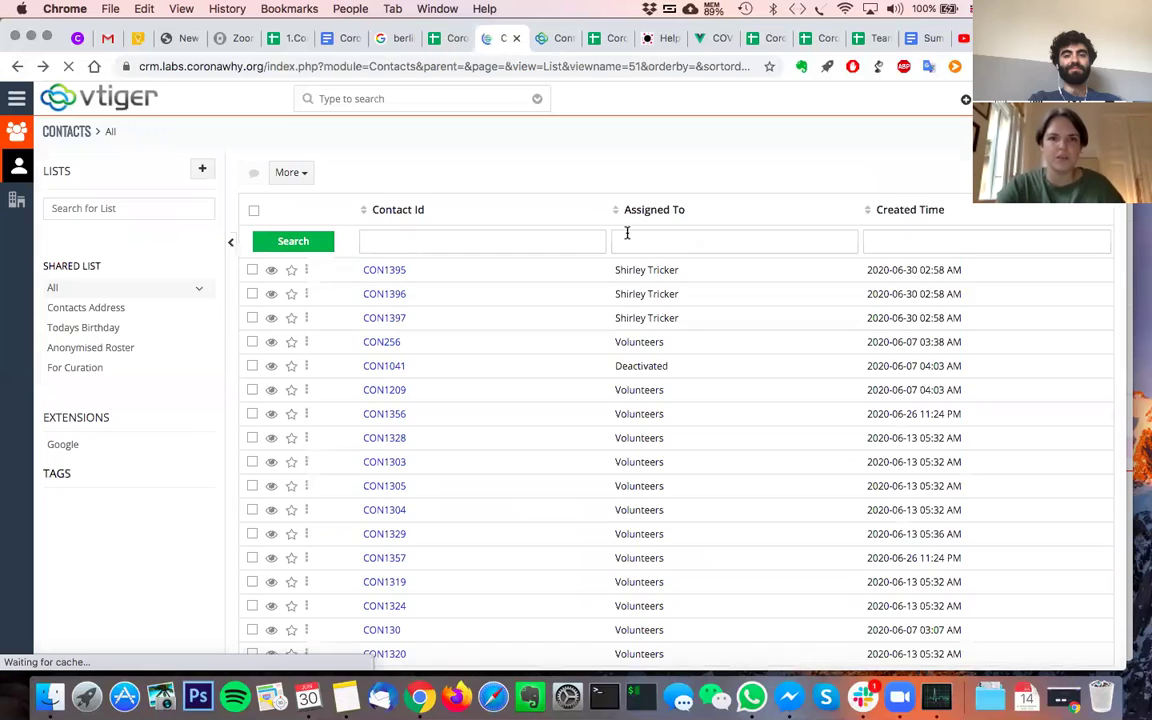
Reopen the Anonymised Roster shared list from the Contacts sidebar.
{"action": "left_click", "coordinate": [100, 347]}
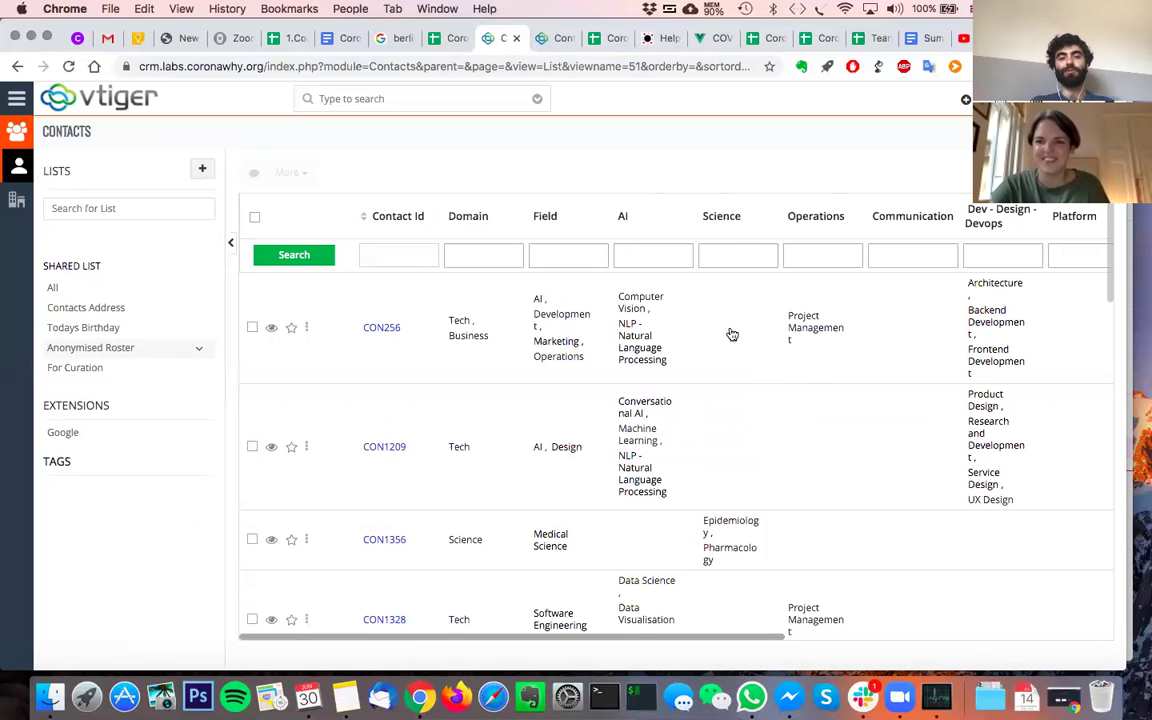
{"action": "left_click", "coordinate": [748, 355]}
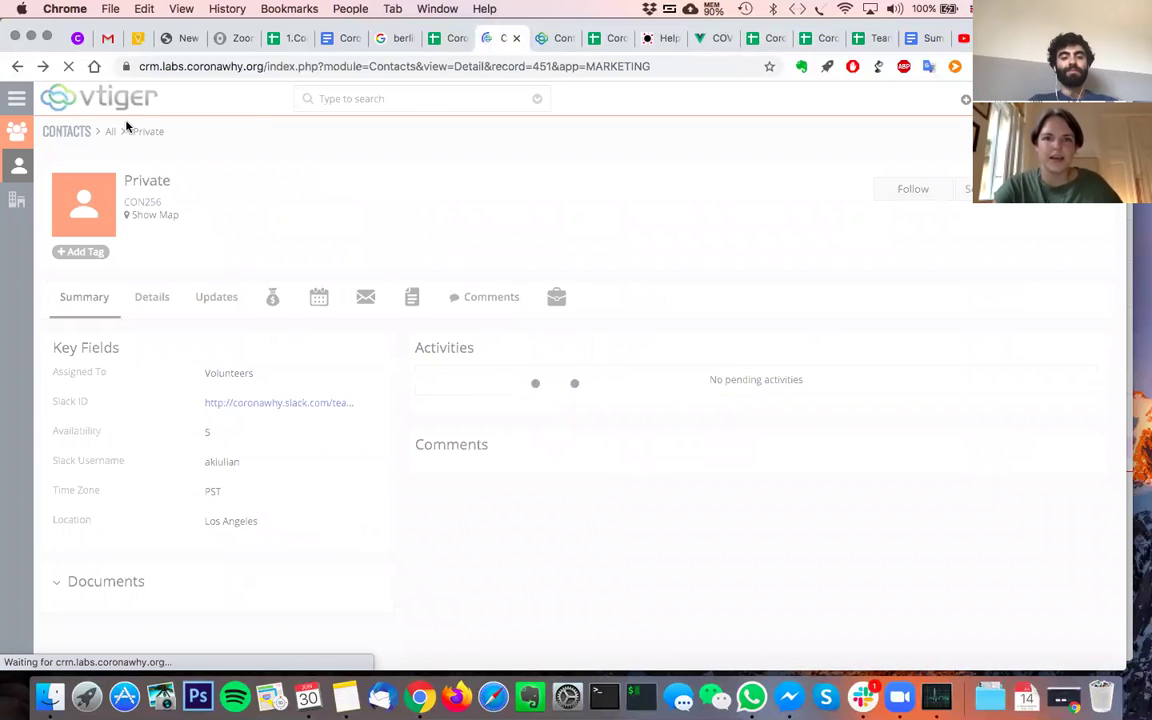
{"action": "left_click", "coordinate": [17, 70]}
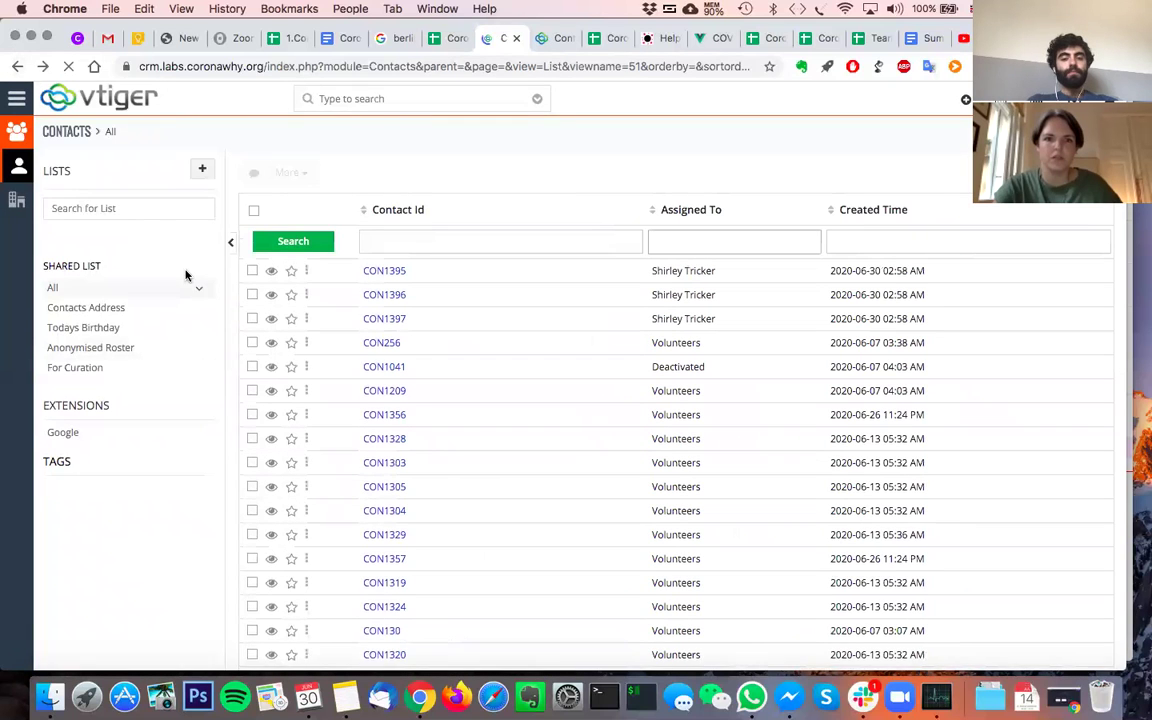
{"action": "left_click", "coordinate": [103, 346]}
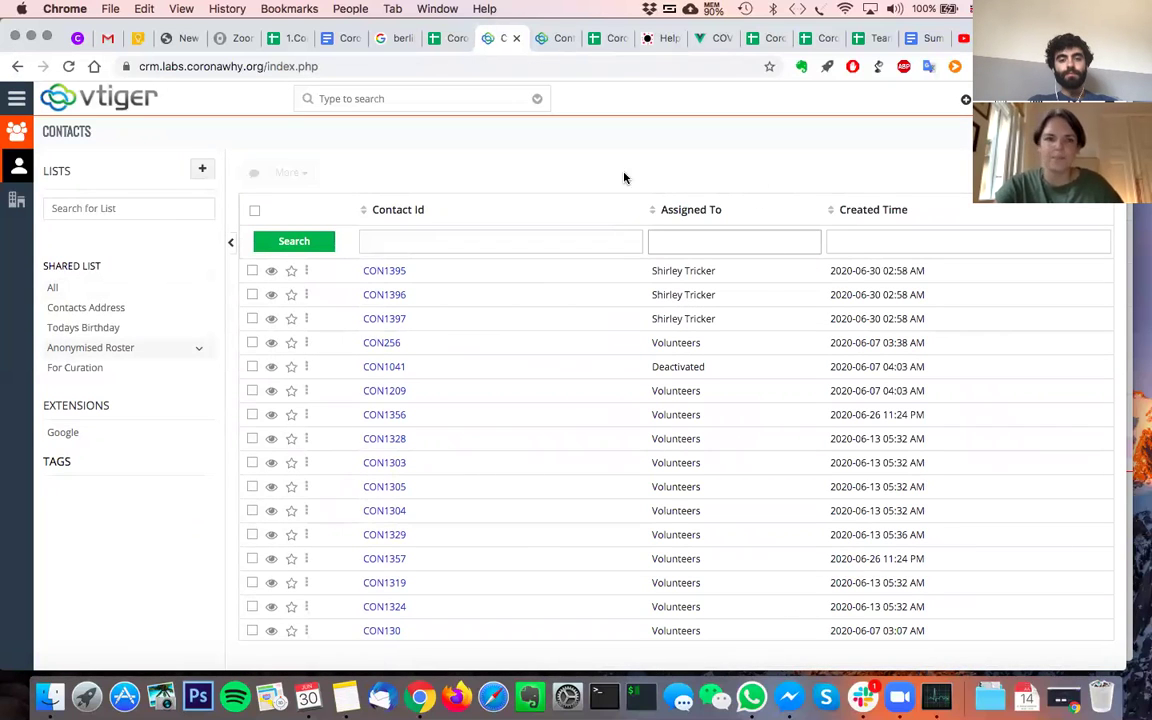
{"action": "left_click", "coordinate": [91, 356]}
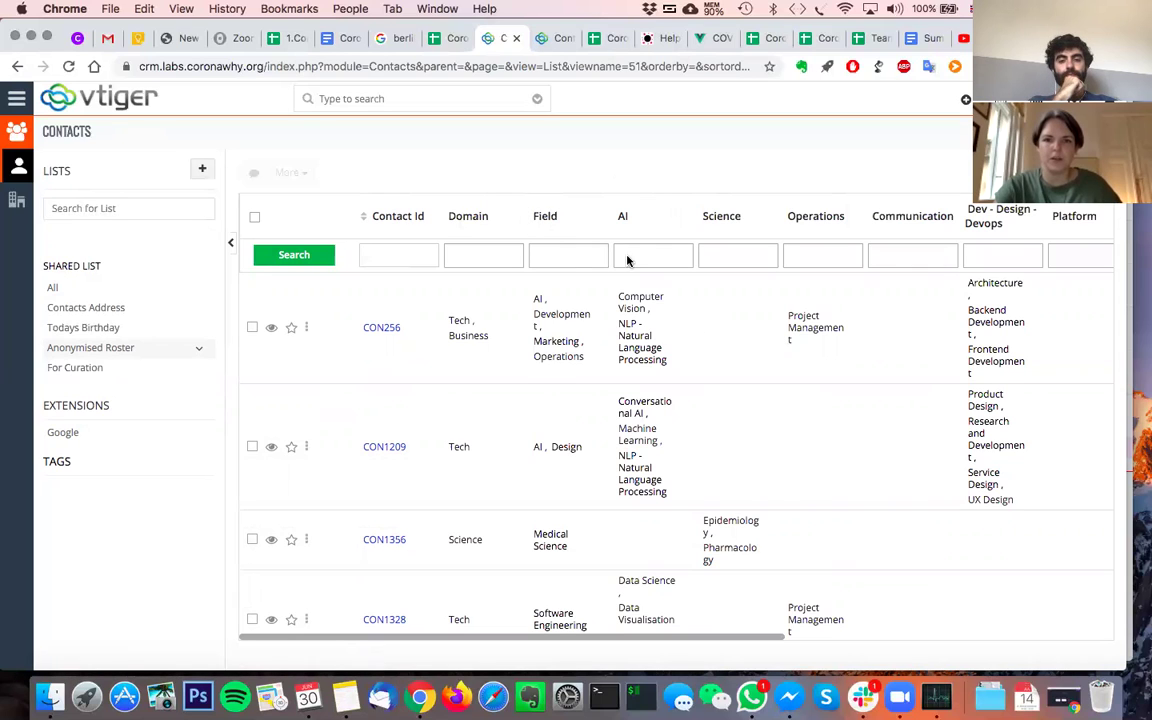
Filter the Anonymised Roster by Field = Marketing and run the search.
{"action": "left_click", "coordinate": [588, 256]}
{"action": "scroll", "coordinate": [571, 410], "scroll_direction": "down", "scroll_amount": 2}
{"action": "scroll", "coordinate": [571, 412], "scroll_direction": "down", "scroll_amount": 2}
{"action": "left_click", "coordinate": [572, 371]}
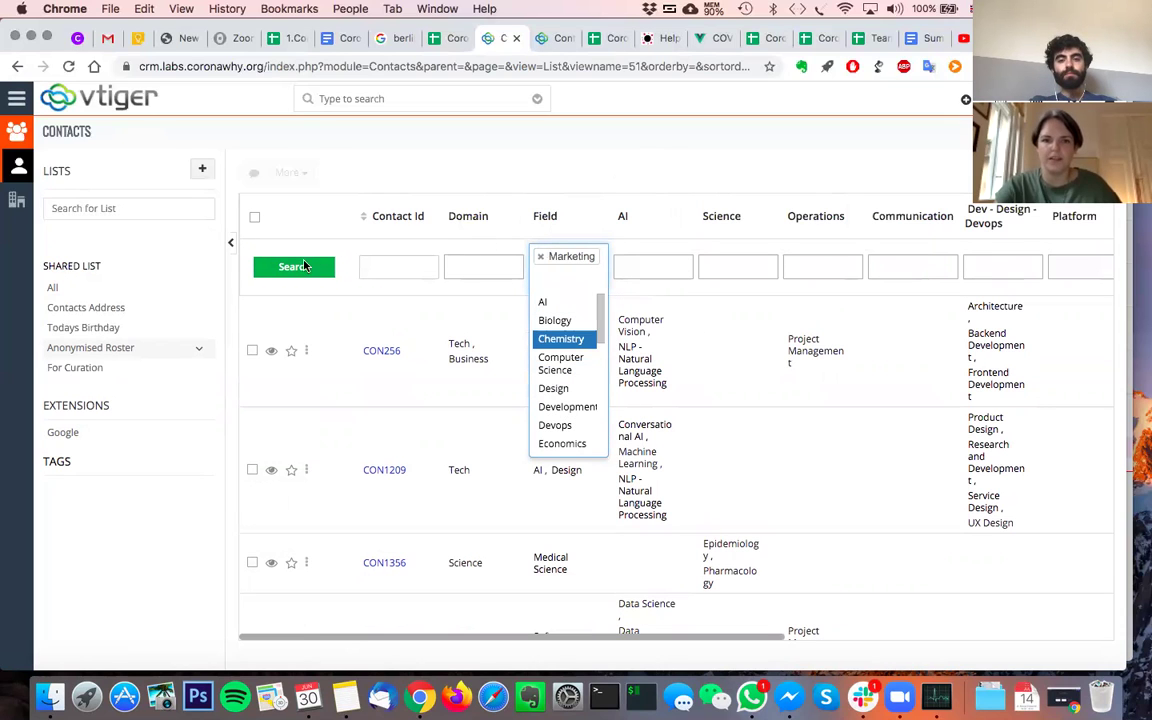
{"action": "left_click", "coordinate": [268, 242]}
{"action": "left_click", "coordinate": [294, 268]}
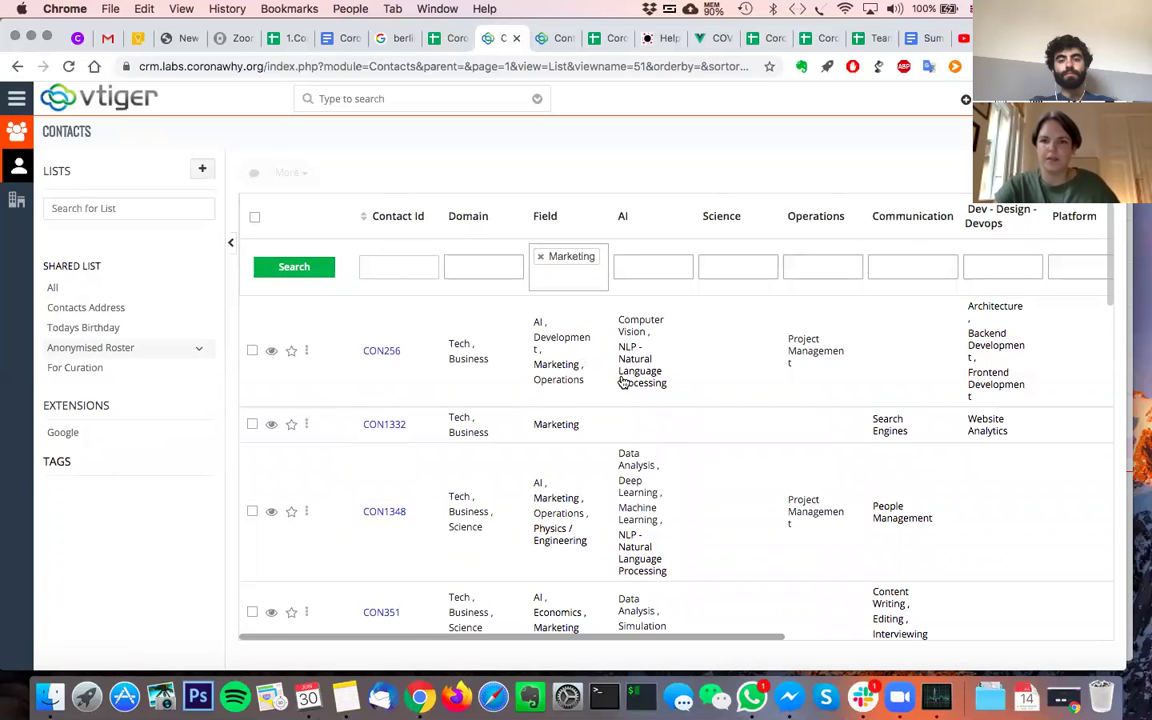
Scroll through the Marketing-filtered roster, browsing contacts such as CON349, CON463 and CON447.
{"action": "scroll", "coordinate": [788, 363], "scroll_direction": "right", "scroll_amount": 3}
{"action": "scroll", "coordinate": [788, 364], "scroll_direction": "right", "scroll_amount": 5}
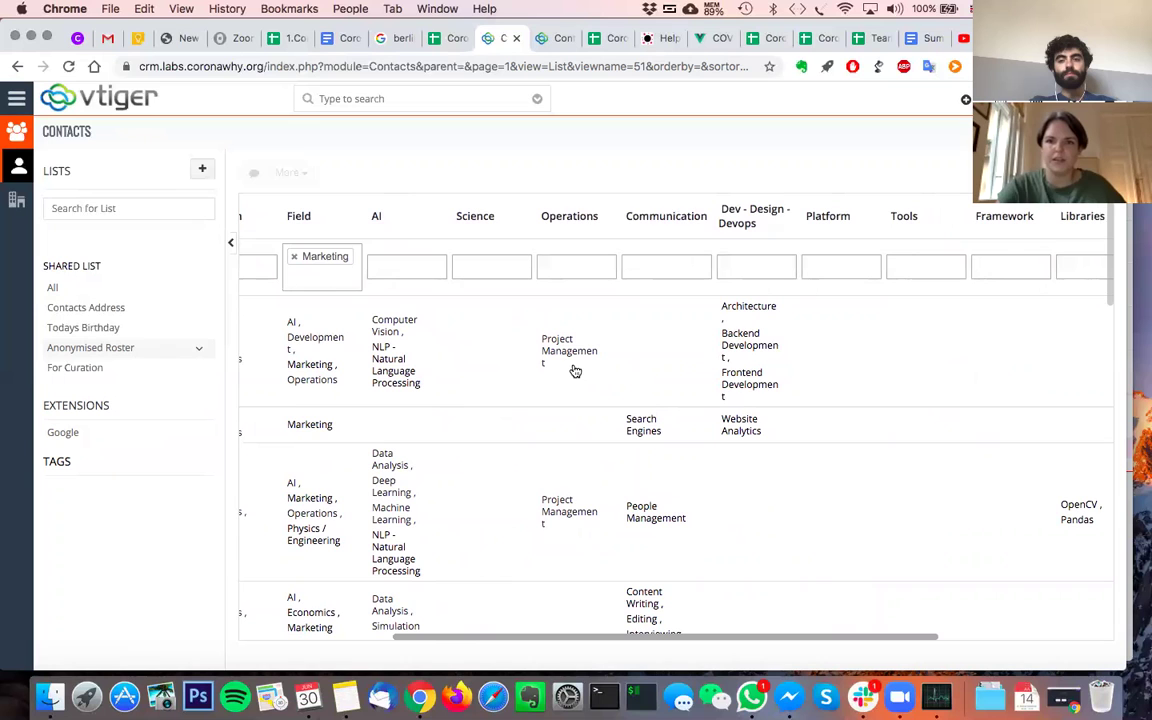
{"action": "scroll", "coordinate": [680, 451], "scroll_direction": "down", "scroll_amount": 1}
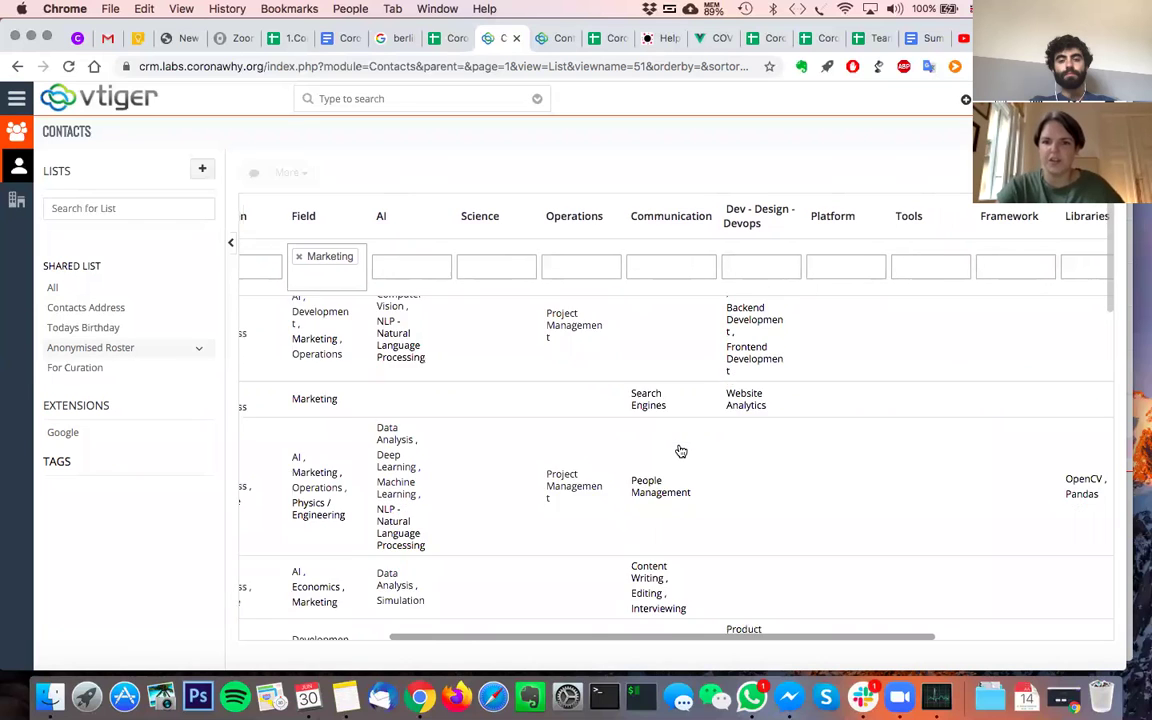
{"action": "scroll", "coordinate": [680, 451], "scroll_direction": "down", "scroll_amount": 2}
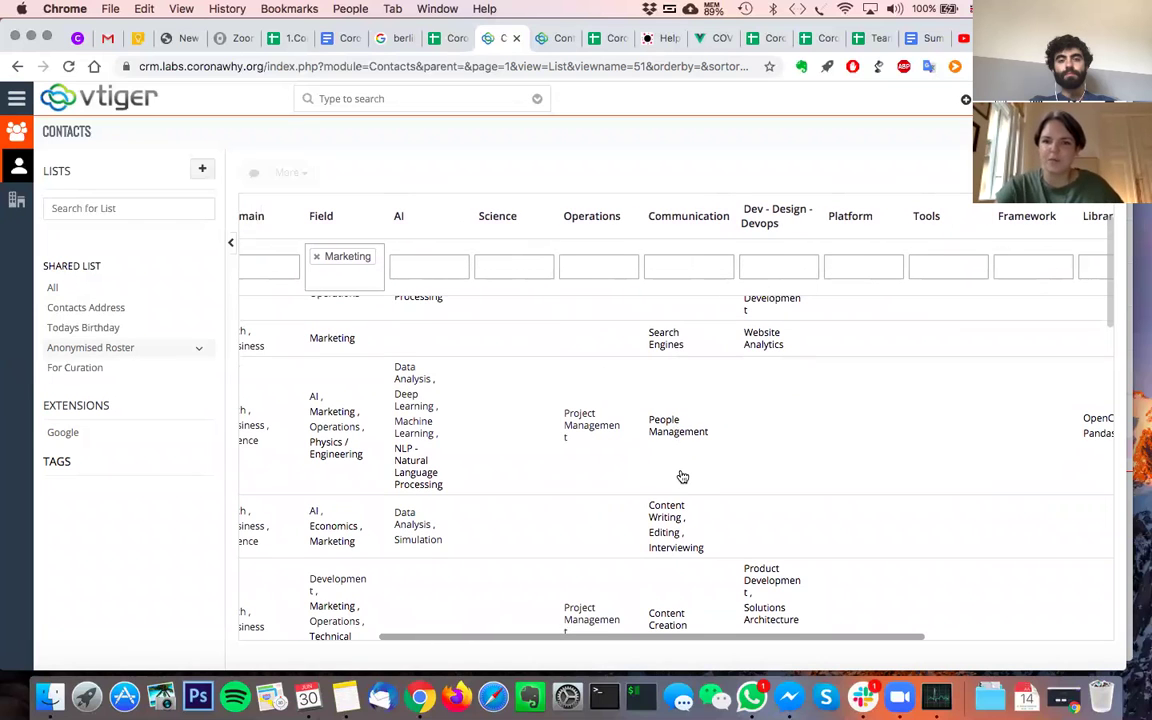
{"action": "scroll", "coordinate": [681, 476], "scroll_direction": "down", "scroll_amount": 3}
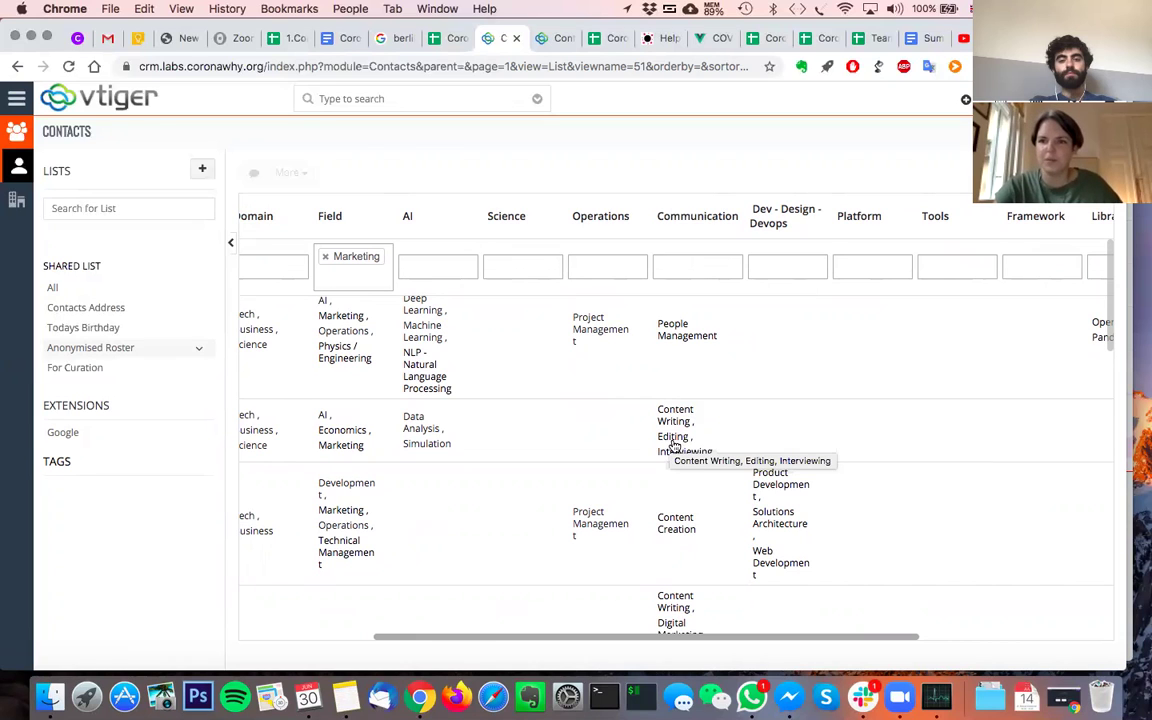
{"action": "scroll", "coordinate": [675, 445], "scroll_direction": "down", "scroll_amount": 2}
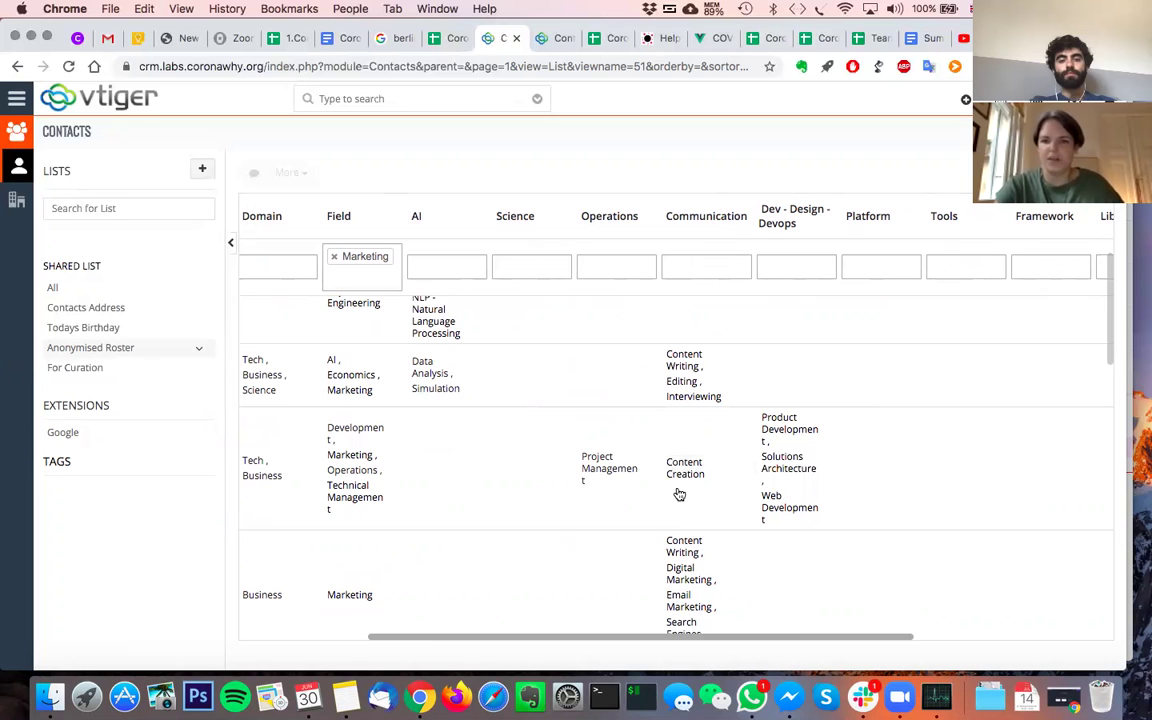
{"action": "scroll", "coordinate": [684, 496], "scroll_direction": "up", "scroll_amount": 4}
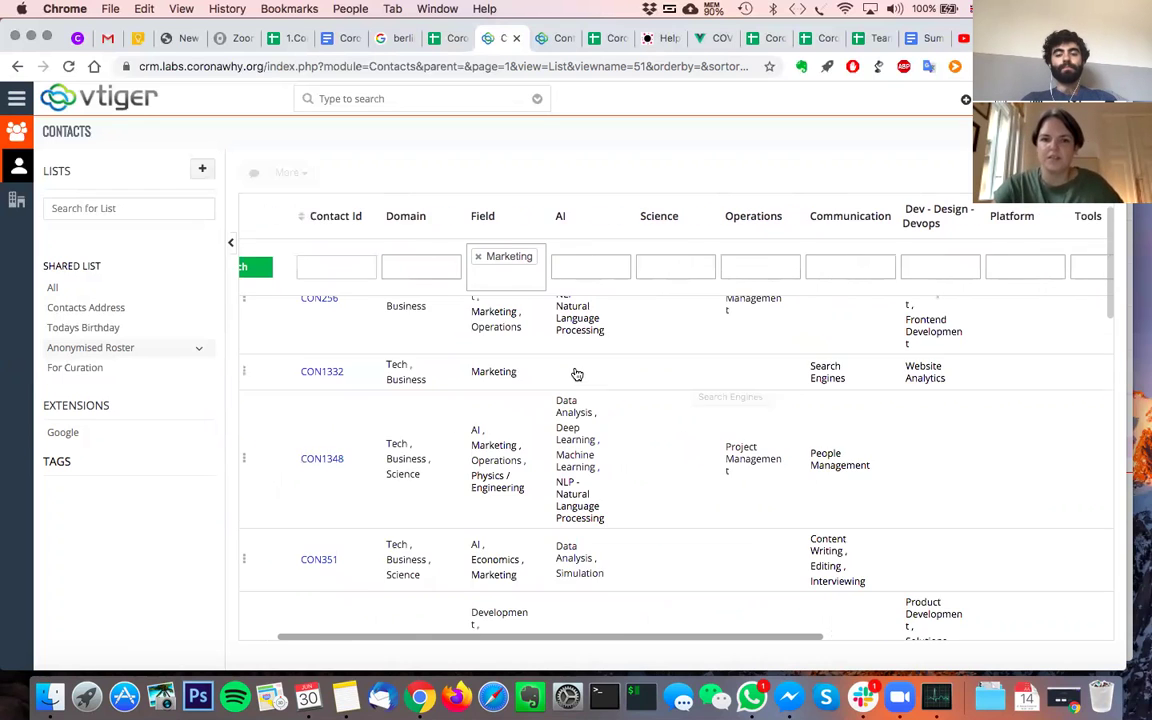
{"action": "scroll", "coordinate": [577, 374], "scroll_direction": "left", "scroll_amount": 3}
{"action": "scroll", "coordinate": [577, 374], "scroll_direction": "left", "scroll_amount": 2}
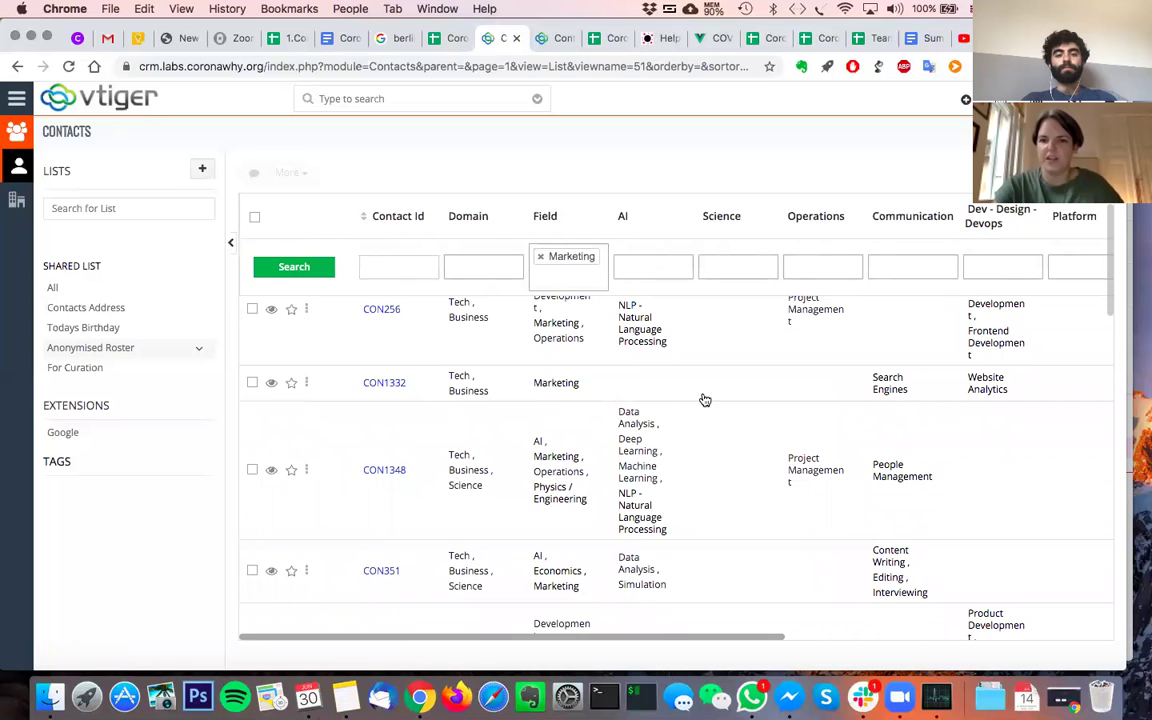
{"action": "scroll", "coordinate": [705, 400], "scroll_direction": "right", "scroll_amount": 3}
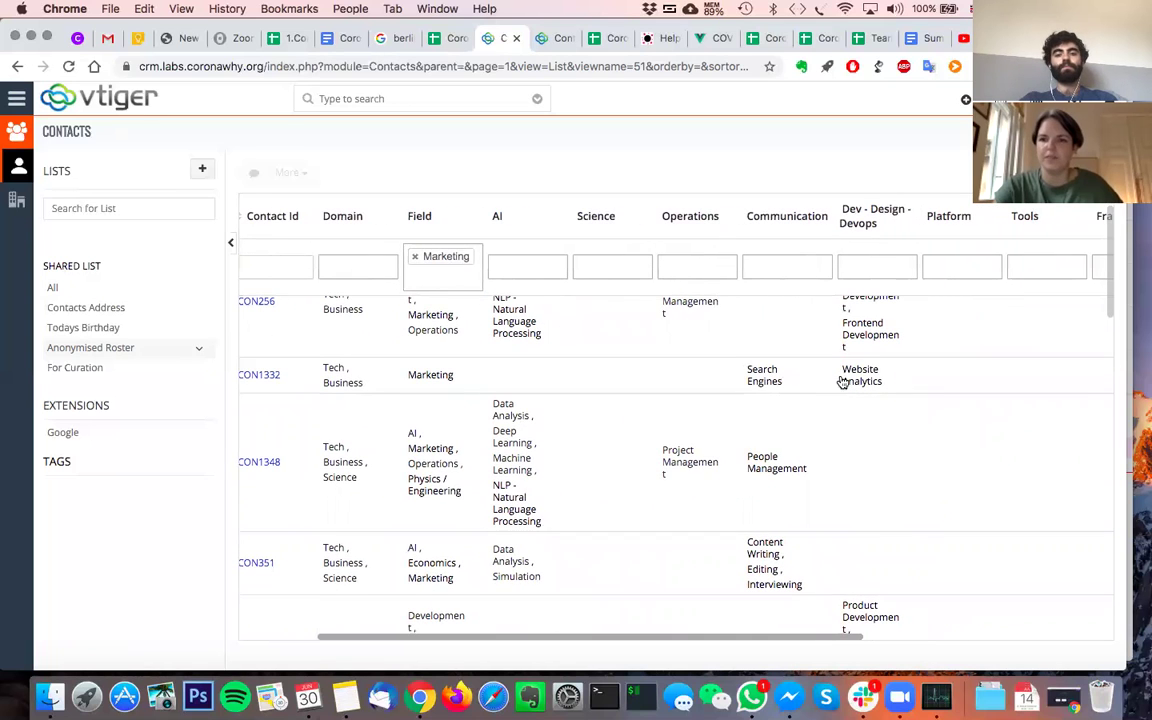
{"action": "scroll", "coordinate": [873, 382], "scroll_direction": "right", "scroll_amount": 1}
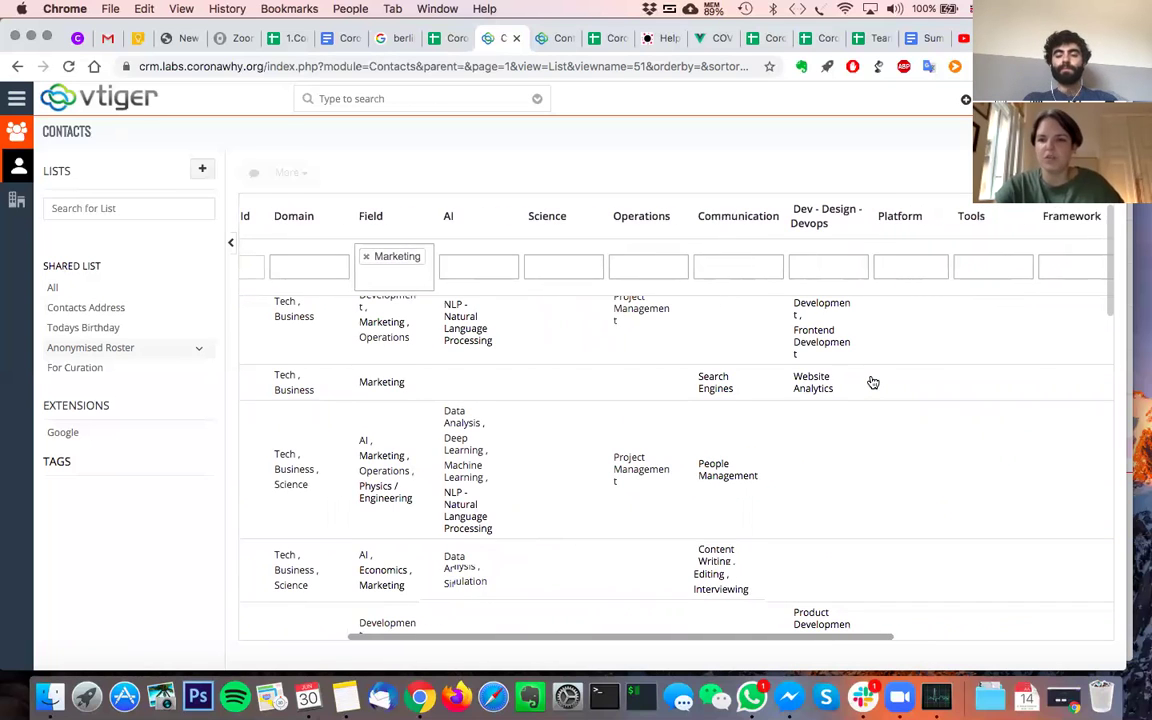
{"action": "scroll", "coordinate": [869, 381], "scroll_direction": "right", "scroll_amount": 2}
{"action": "scroll", "coordinate": [869, 381], "scroll_direction": "left", "scroll_amount": 4}
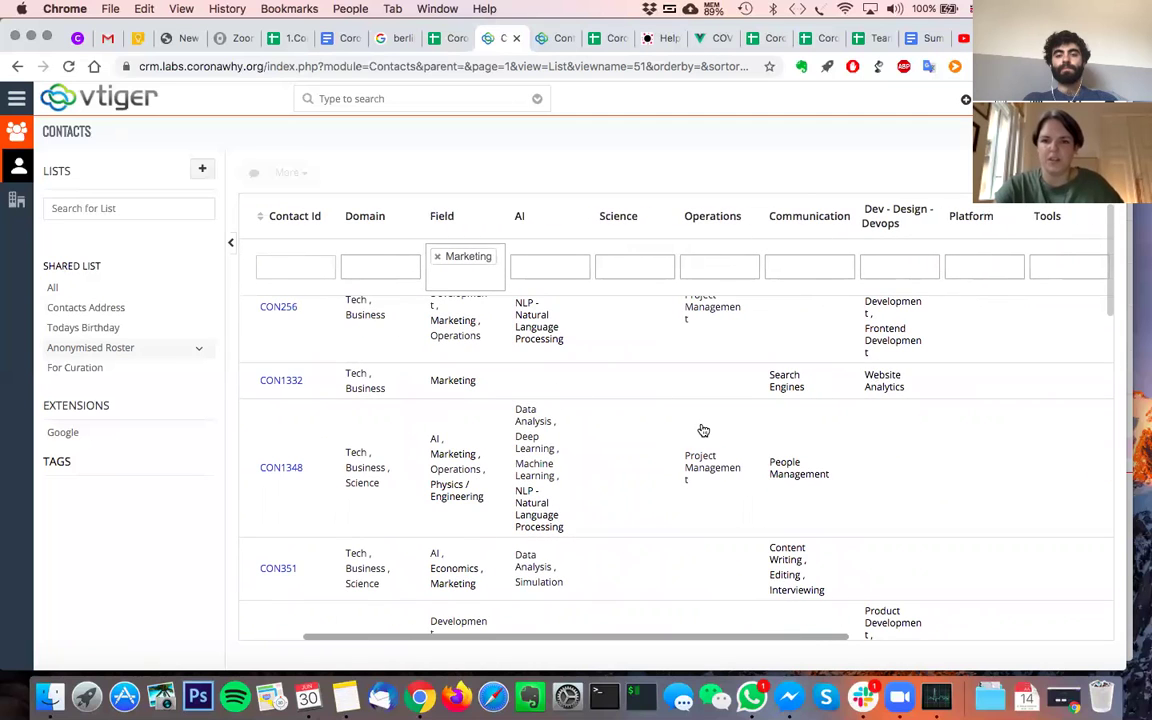
{"action": "scroll", "coordinate": [722, 449], "scroll_direction": "down", "scroll_amount": 4}
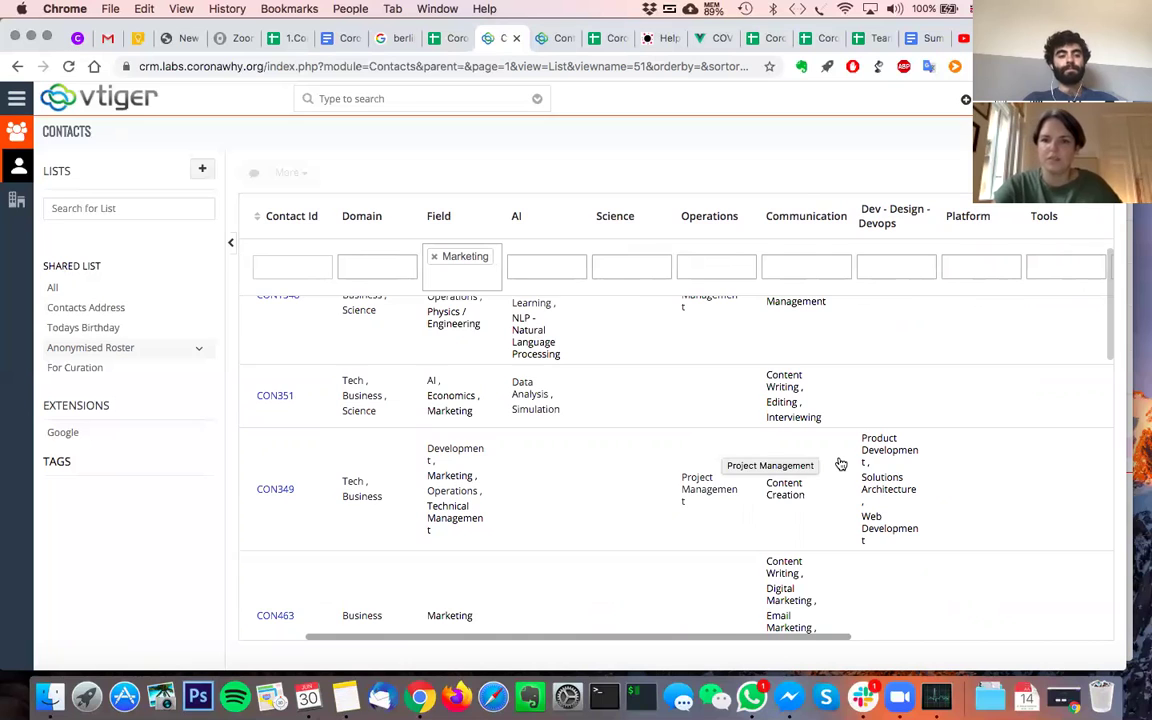
{"action": "scroll", "coordinate": [841, 465], "scroll_direction": "down", "scroll_amount": 2}
{"action": "scroll", "coordinate": [841, 465], "scroll_direction": "right", "scroll_amount": 1}
{"action": "scroll", "coordinate": [845, 465], "scroll_direction": "down", "scroll_amount": 1}
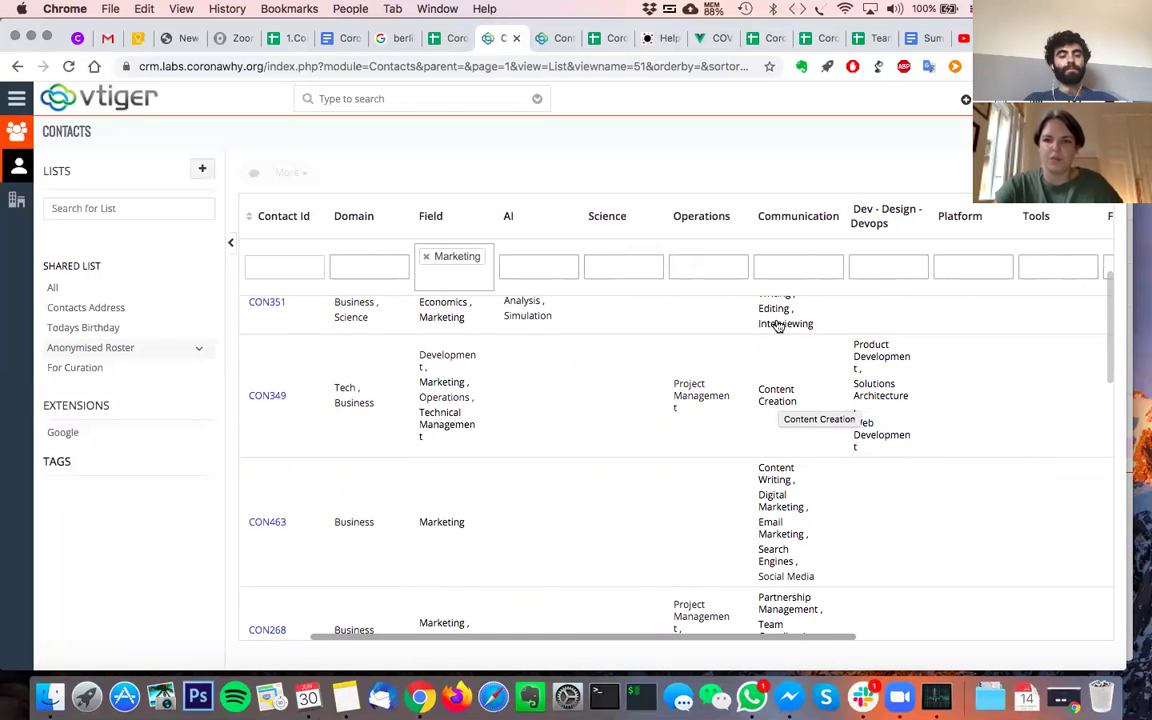
{"action": "scroll", "coordinate": [777, 374], "scroll_direction": "down", "scroll_amount": 2}
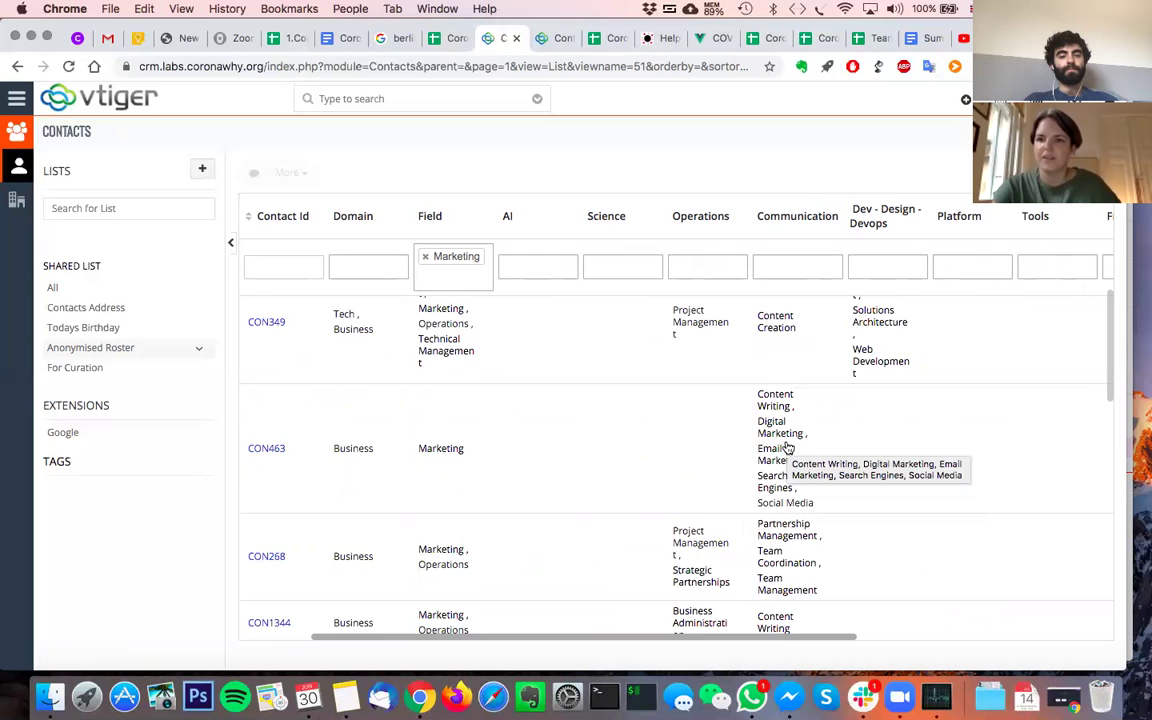
{"action": "scroll", "coordinate": [788, 448], "scroll_direction": "down", "scroll_amount": 1}
{"action": "scroll", "coordinate": [788, 448], "scroll_direction": "down", "scroll_amount": 1}
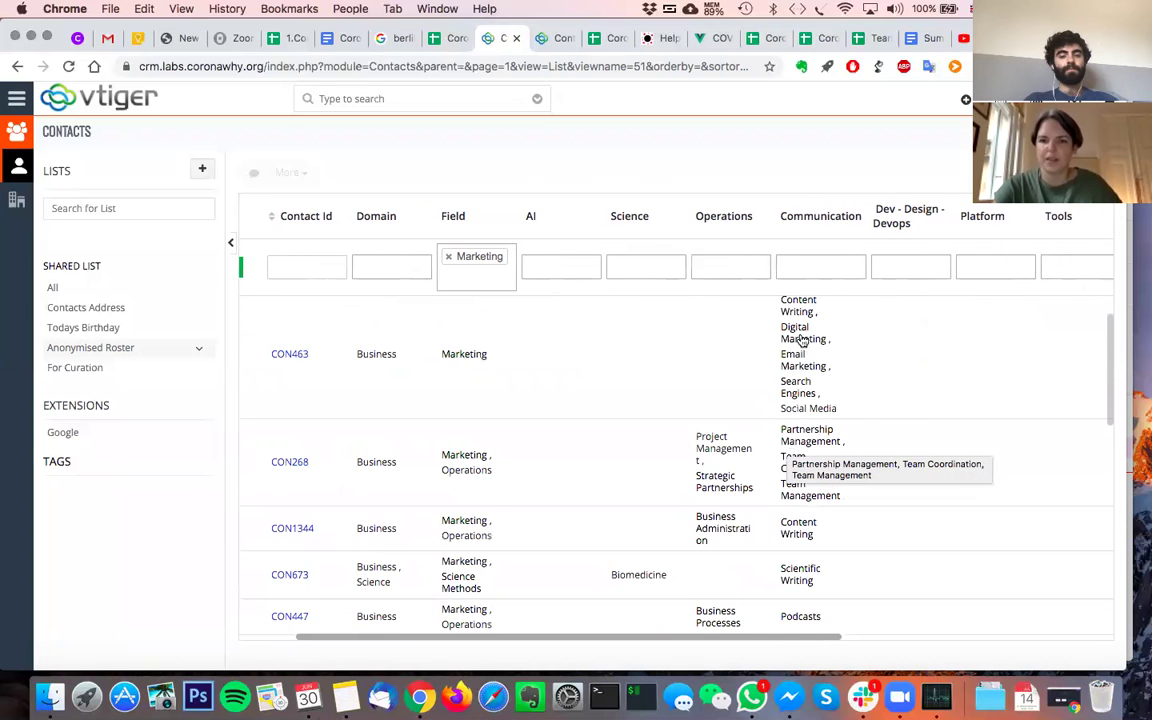
{"action": "scroll", "coordinate": [801, 341], "scroll_direction": "down", "scroll_amount": 1}
{"action": "scroll", "coordinate": [801, 341], "scroll_direction": "up", "scroll_amount": 2}
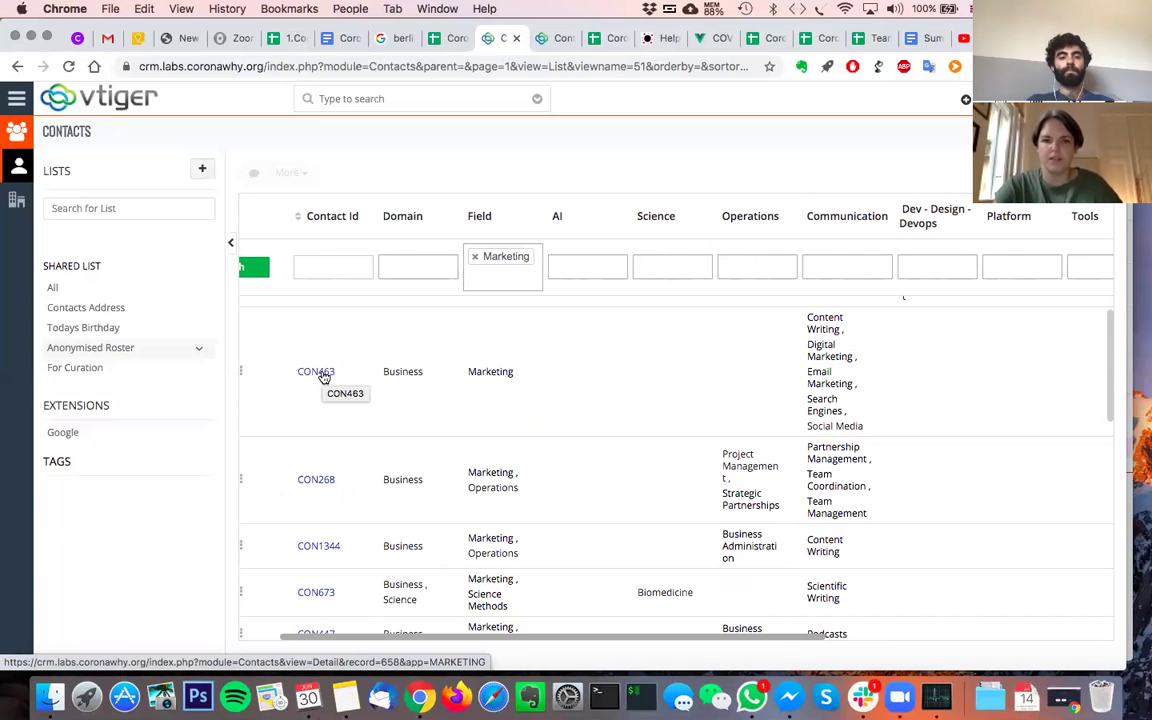
Open contact CON463's Details tab and review its Skills and Custom Information.
{"action": "left_click", "coordinate": [406, 378]}
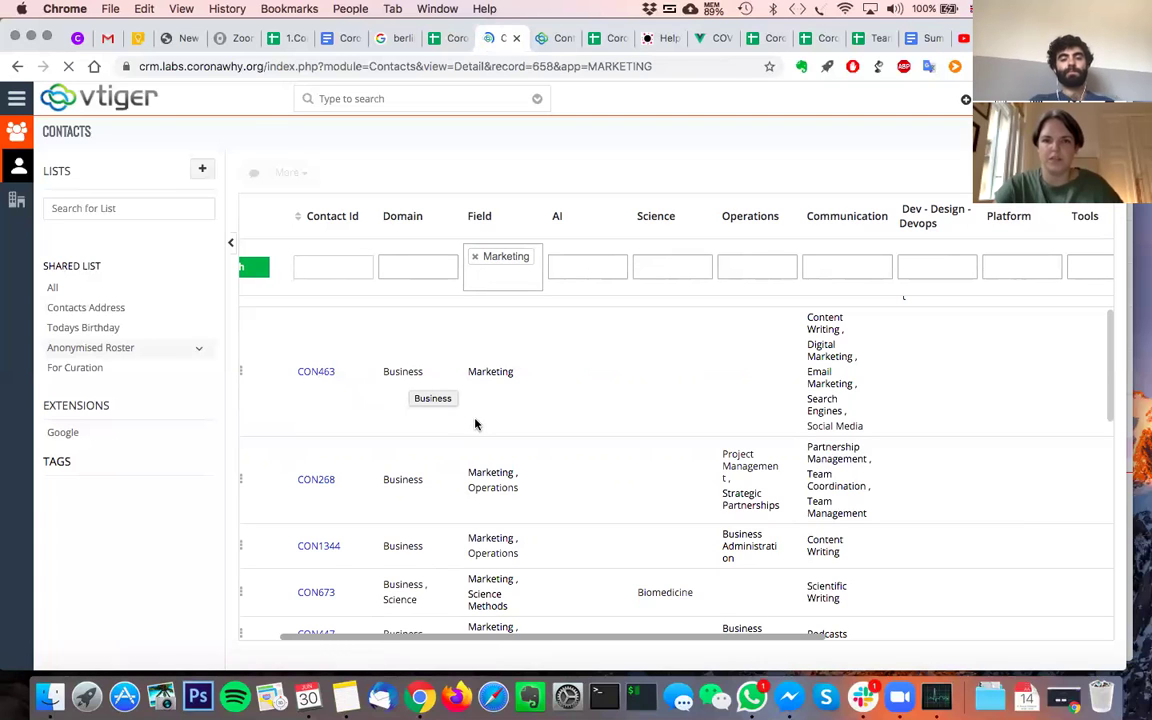
{"action": "left_click", "coordinate": [157, 301]}
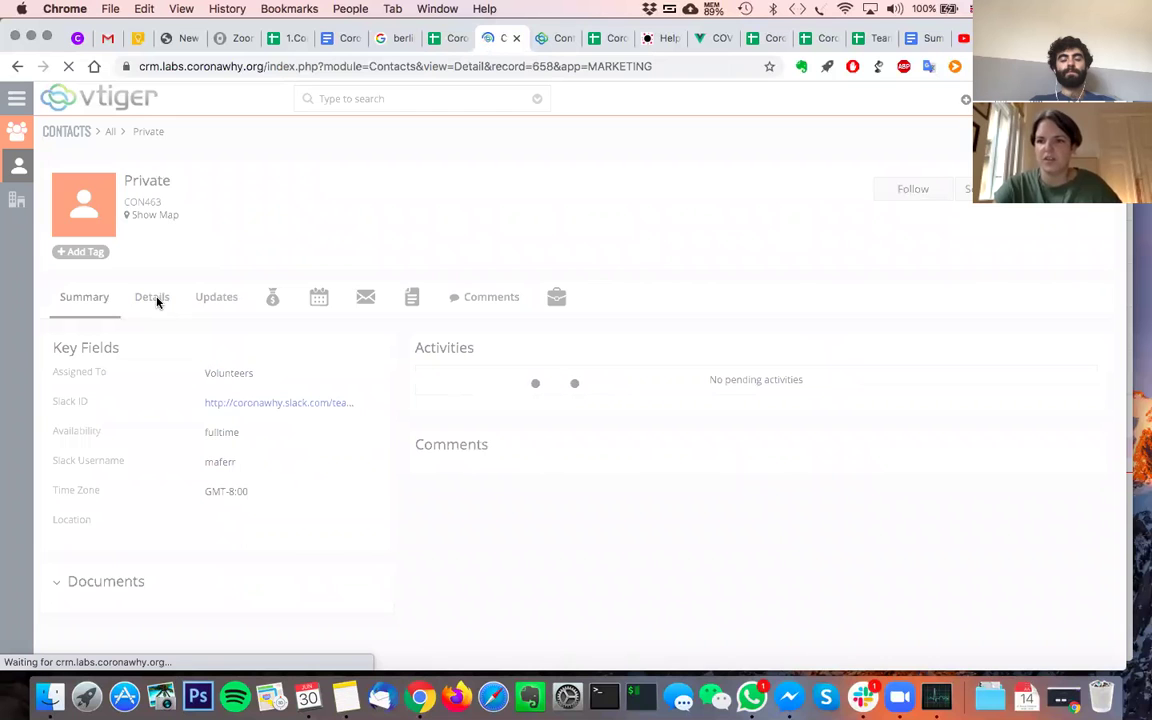
{"action": "left_click", "coordinate": [148, 300]}
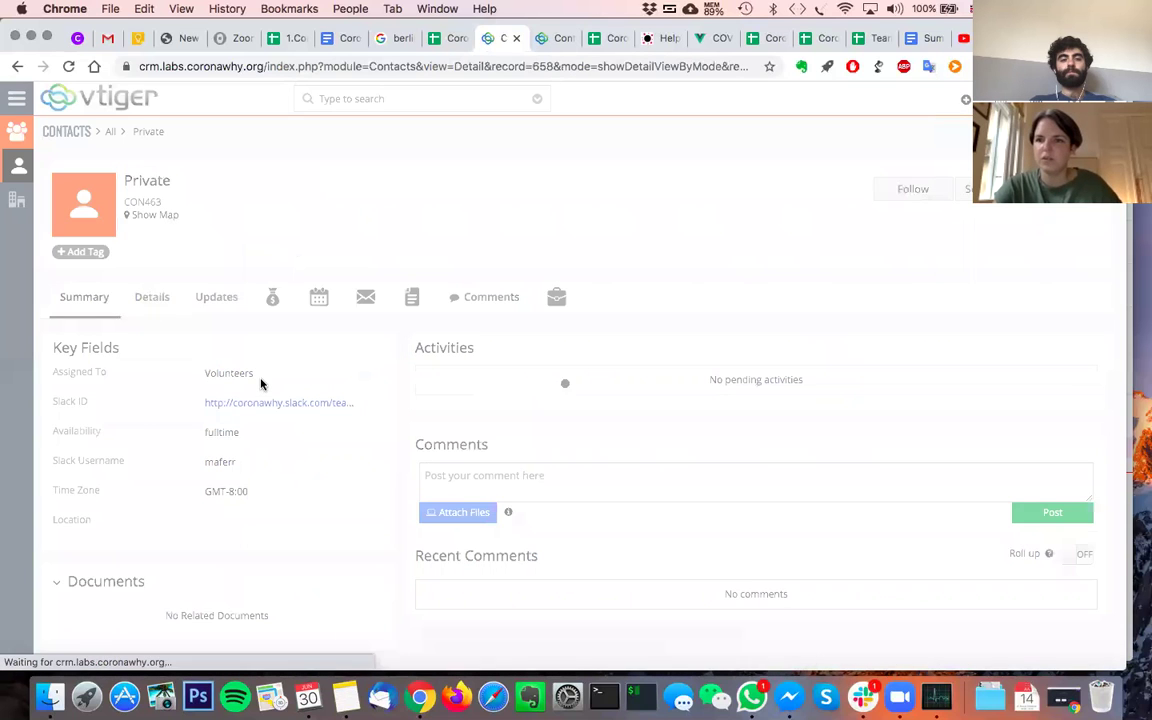
{"action": "scroll", "coordinate": [261, 385], "scroll_direction": "down", "scroll_amount": 1}
{"action": "scroll", "coordinate": [260, 384], "scroll_direction": "down", "scroll_amount": 5}
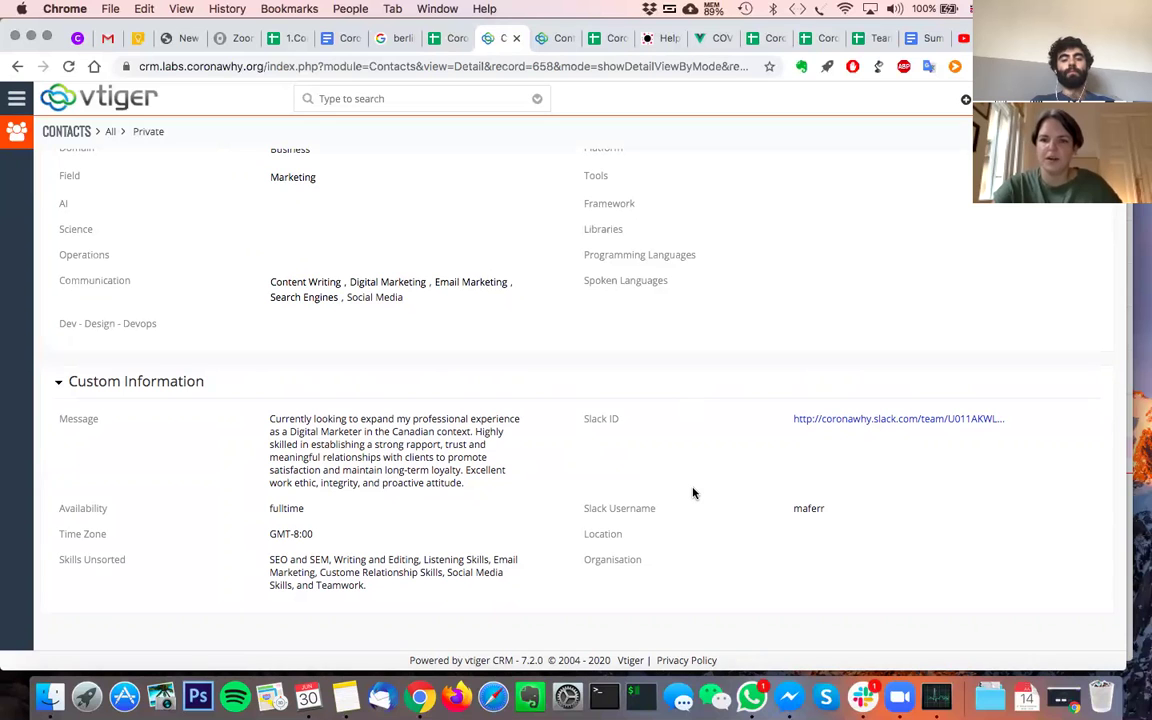
{"action": "scroll", "coordinate": [693, 492], "scroll_direction": "up", "scroll_amount": 2}
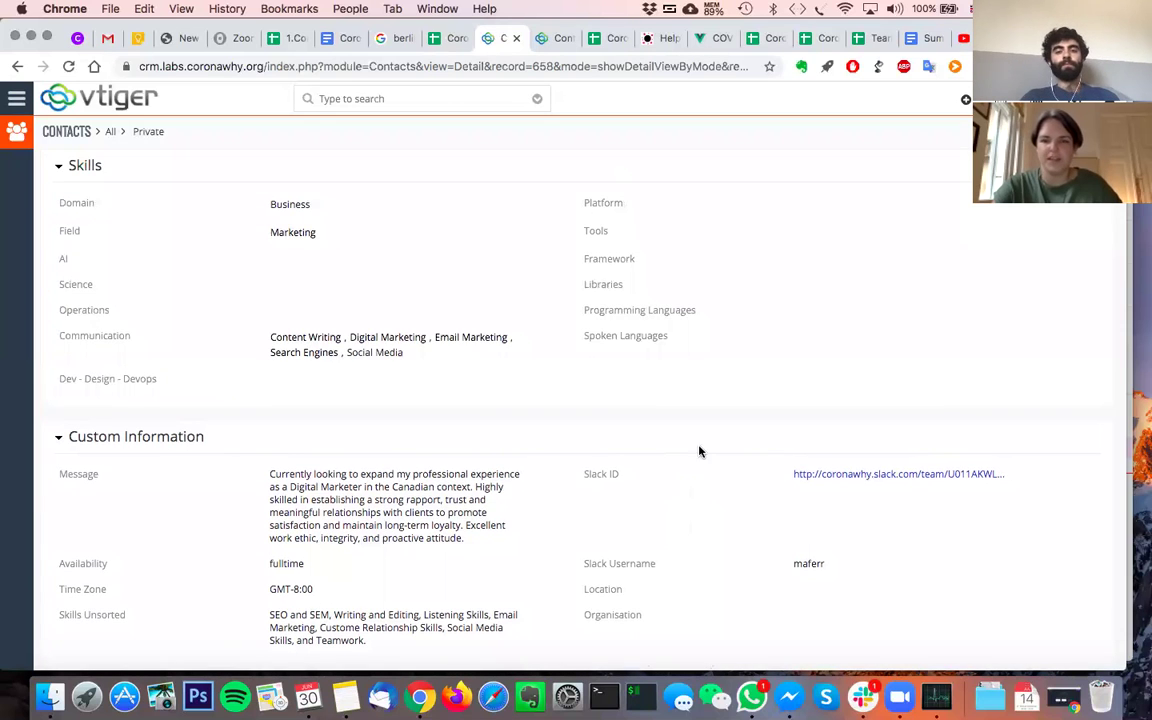
{"action": "scroll", "coordinate": [720, 393], "scroll_direction": "up", "scroll_amount": 1}
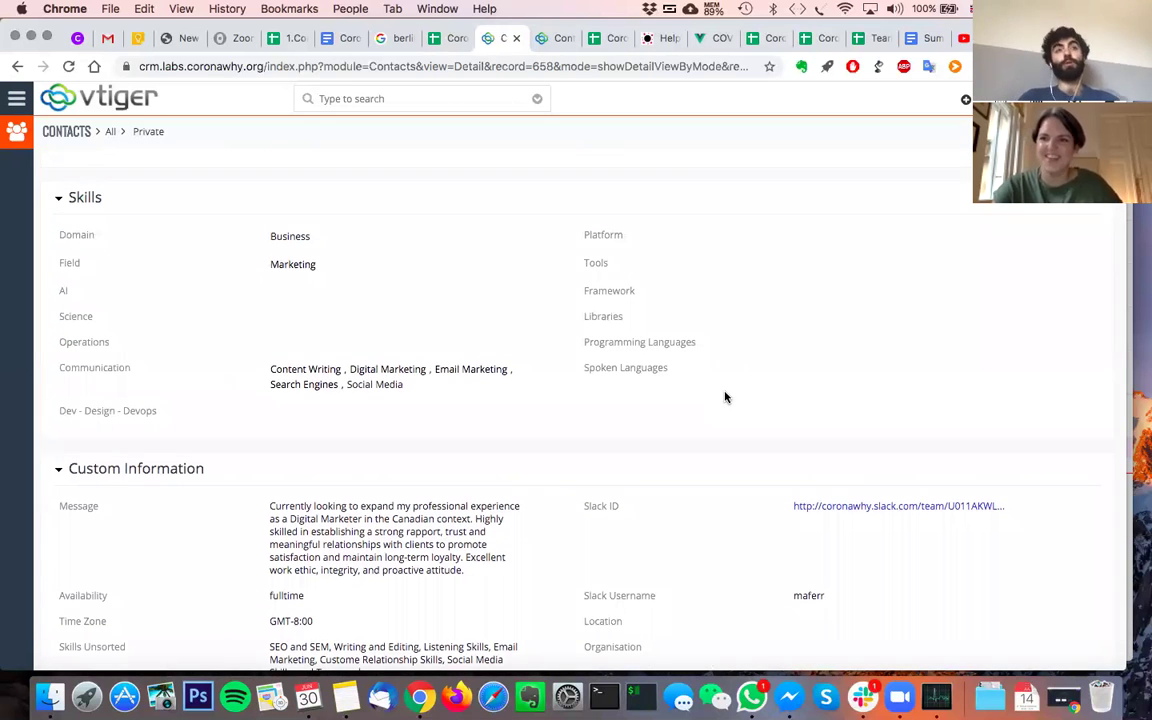
{"action": "scroll", "coordinate": [725, 397], "scroll_direction": "down", "scroll_amount": 1}
{"action": "scroll", "coordinate": [725, 397], "scroll_direction": "up", "scroll_amount": 1}
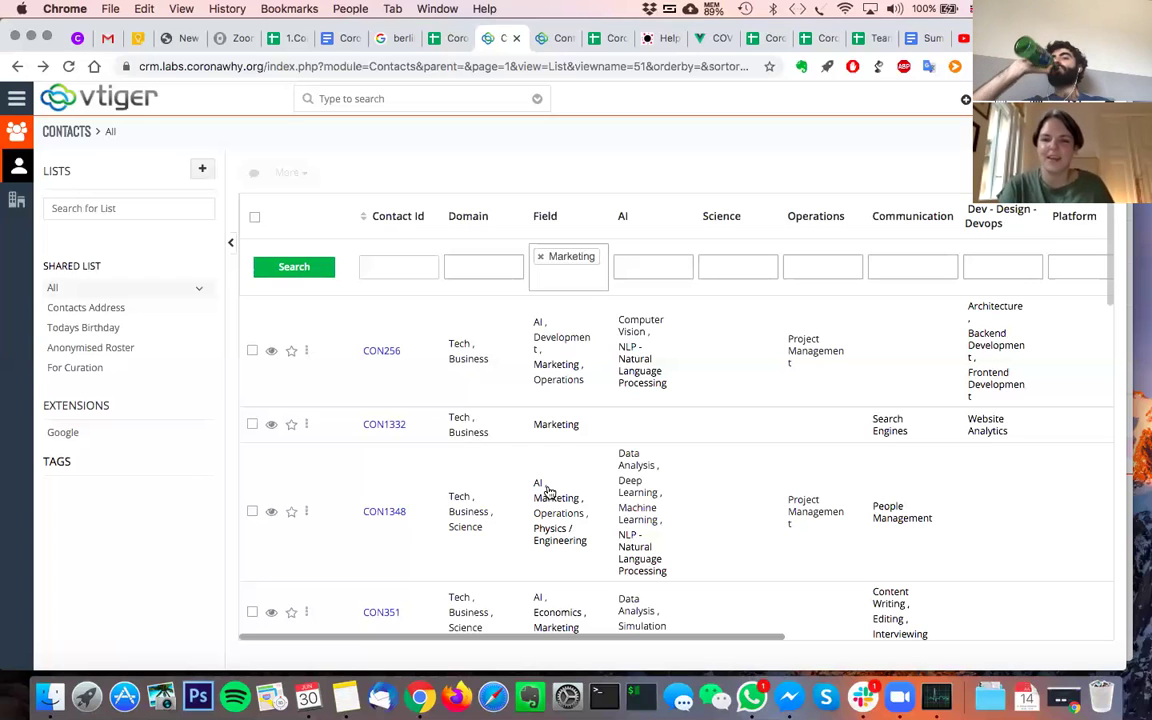
Clear the Marketing condition, then filter the Libraries column to scikit-learn.
{"action": "left_click", "coordinate": [541, 259]}
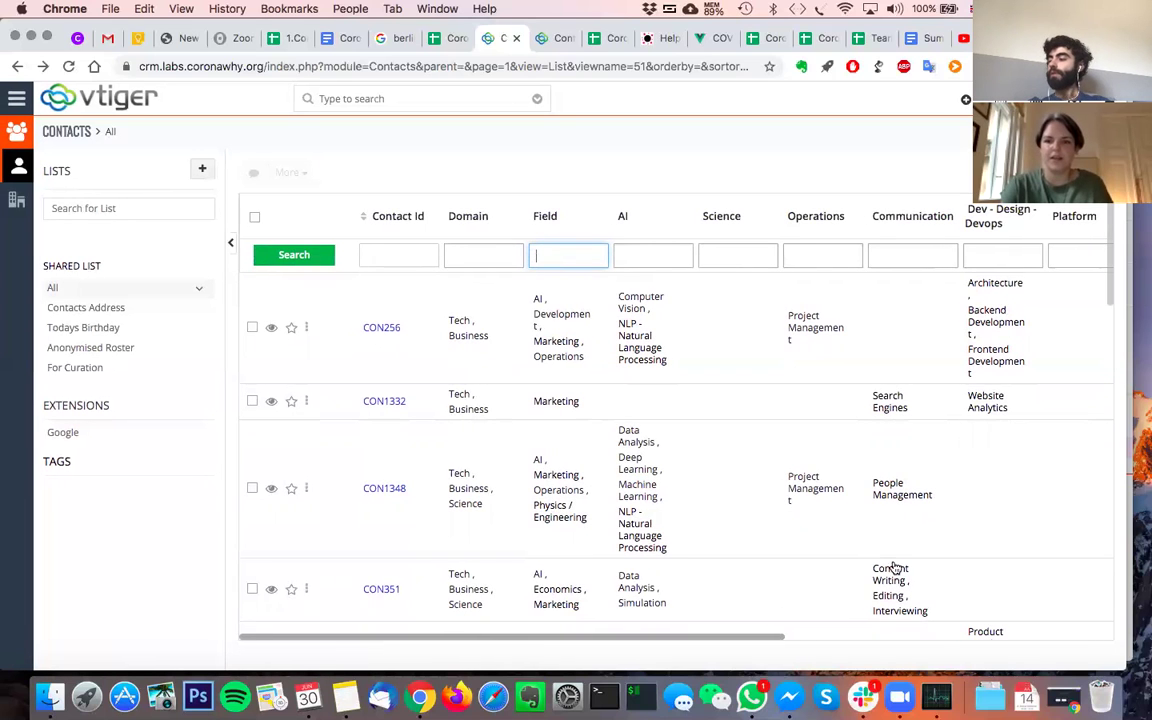
{"action": "left_click", "coordinate": [935, 638]}
{"action": "scroll", "coordinate": [900, 450], "scroll_direction": "right", "scroll_amount": 10}
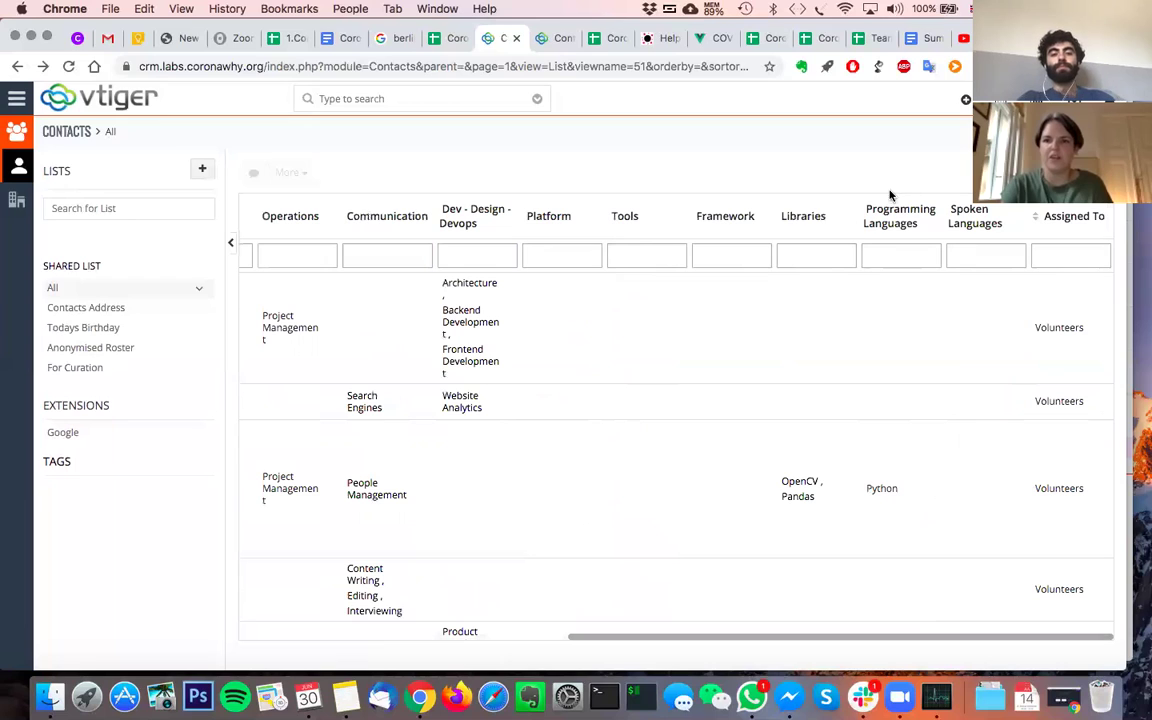
{"action": "left_click", "coordinate": [797, 257]}
{"action": "scroll", "coordinate": [823, 378], "scroll_direction": "down", "scroll_amount": 5}
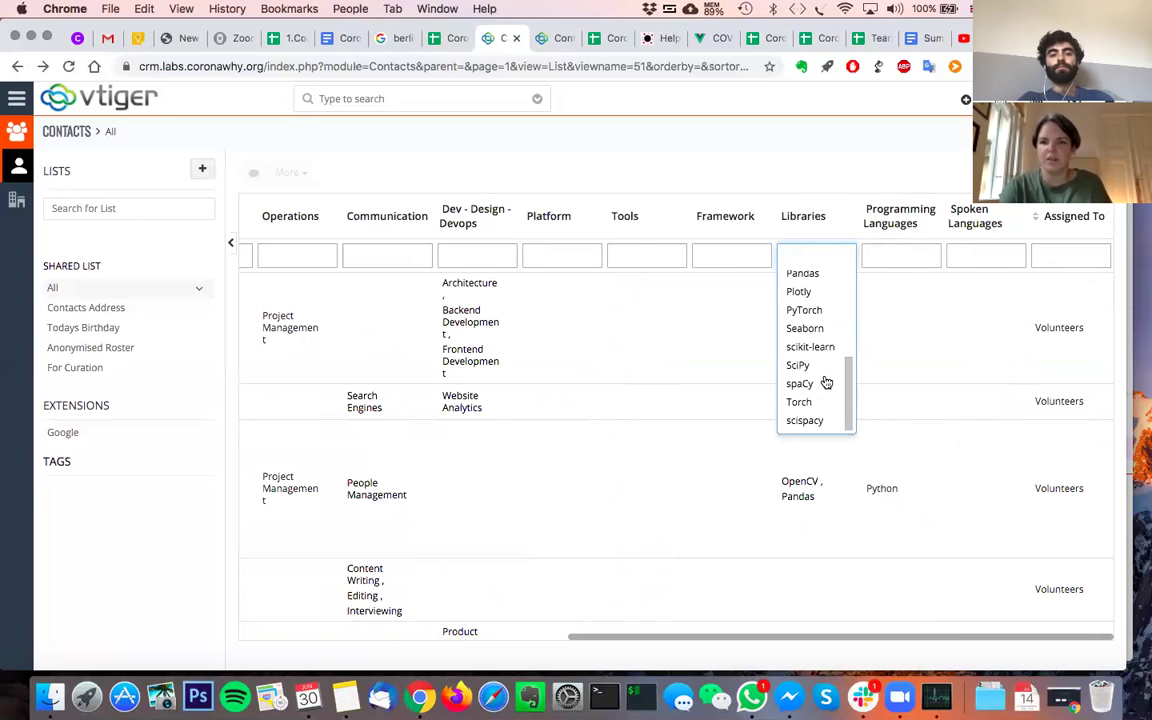
{"action": "left_click", "coordinate": [816, 352]}
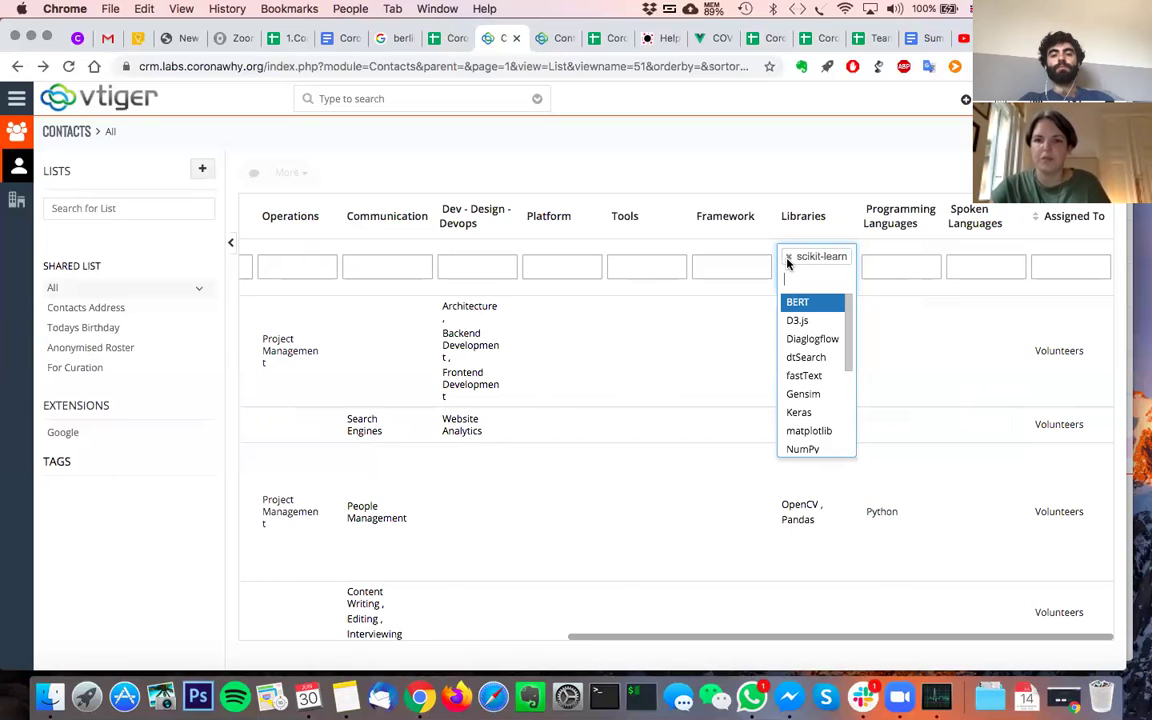
{"action": "left_click", "coordinate": [788, 261]}
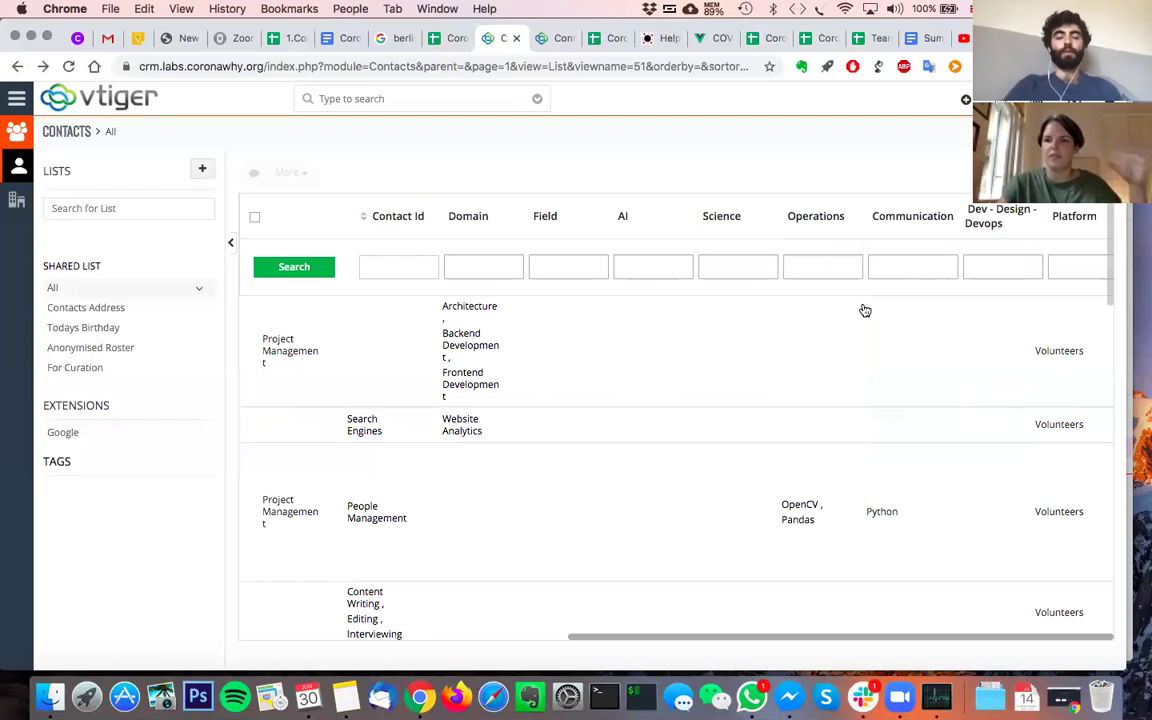
Remove the scikit-learn tag from the Libraries filter and scroll the roster back to its first columns.
{"action": "scroll", "coordinate": [915, 334], "scroll_direction": "left", "scroll_amount": 1}
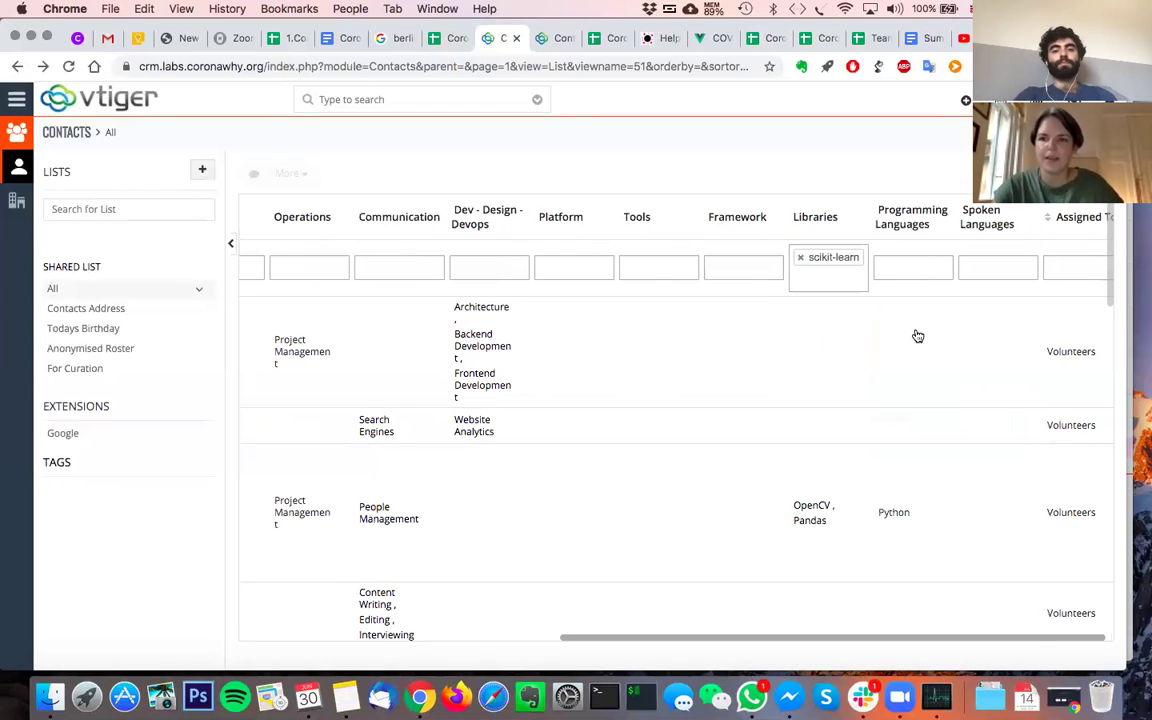
{"action": "left_click", "coordinate": [801, 257]}
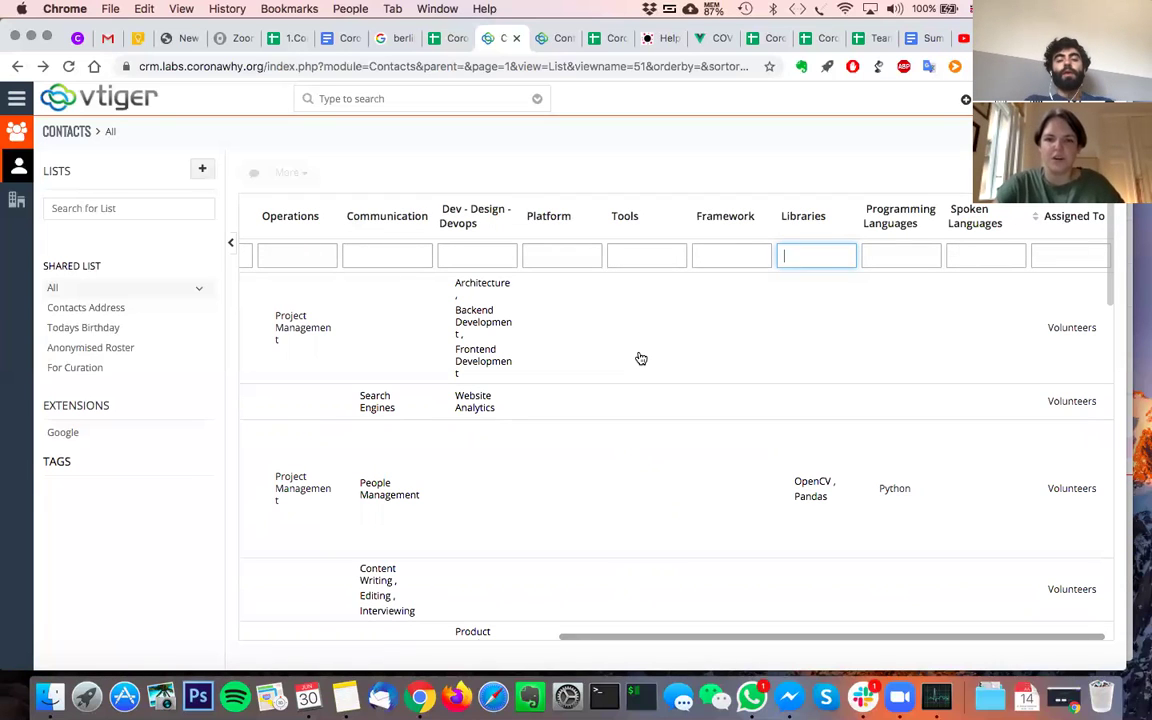
{"action": "scroll", "coordinate": [641, 358], "scroll_direction": "left", "scroll_amount": 2}
{"action": "scroll", "coordinate": [641, 358], "scroll_direction": "left", "scroll_amount": 8}
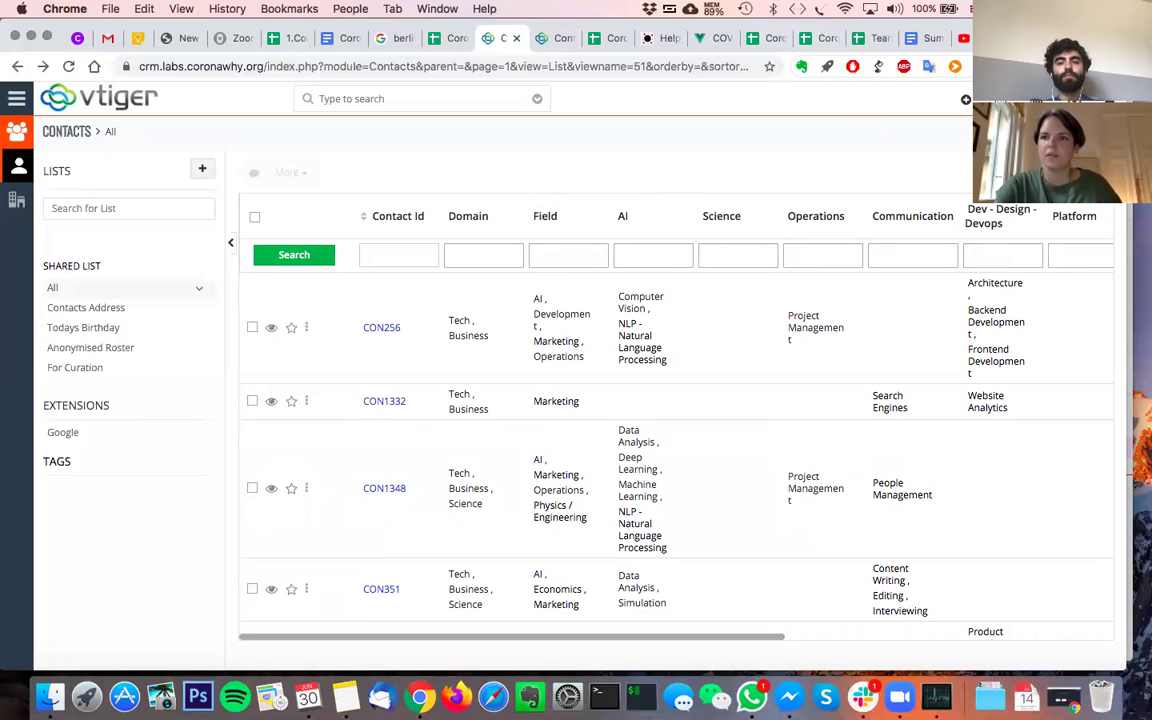
Sign out using the Sign Out option in the profile menu.
{"action": "left_click", "coordinate": [1110, 98]}
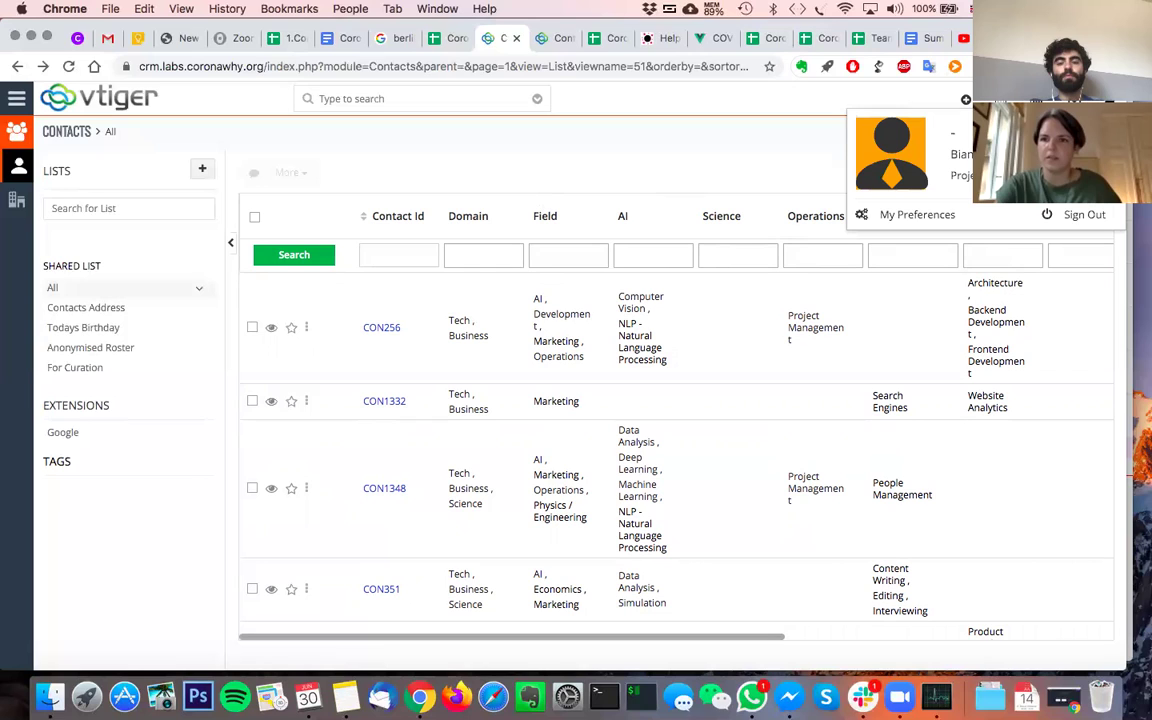
{"action": "left_click", "coordinate": [1070, 215]}
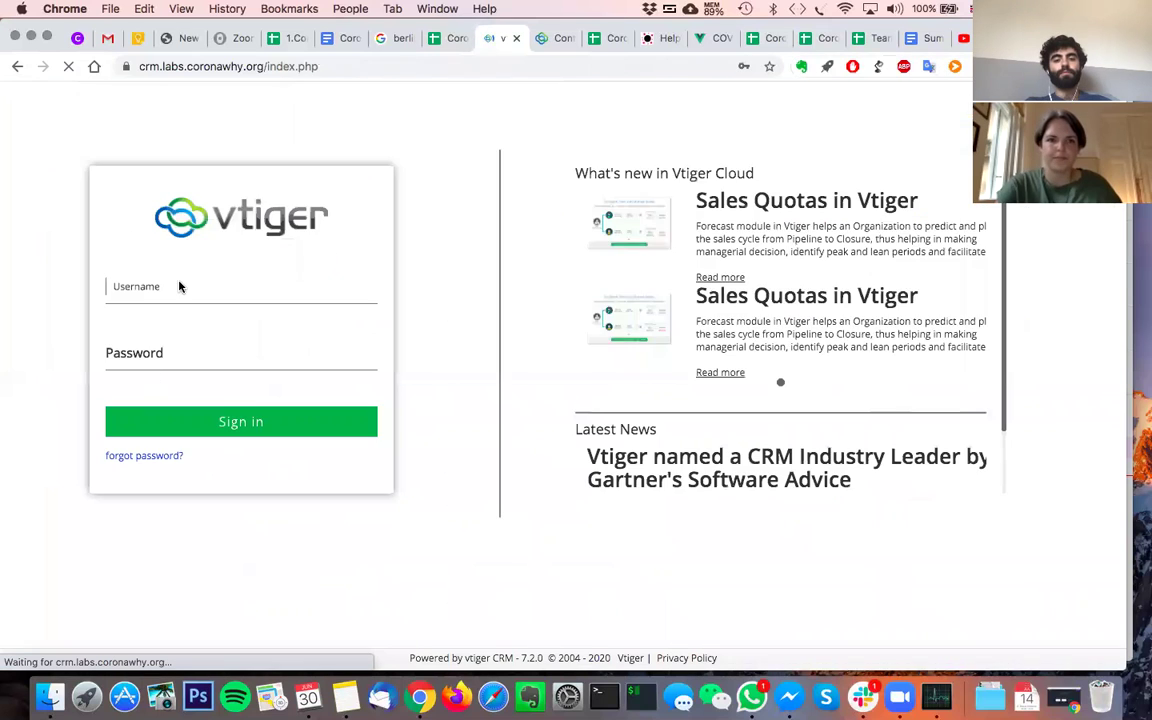
Sign back in with the saved test account and go to Mail Manager.
{"action": "left_click", "coordinate": [219, 285]}
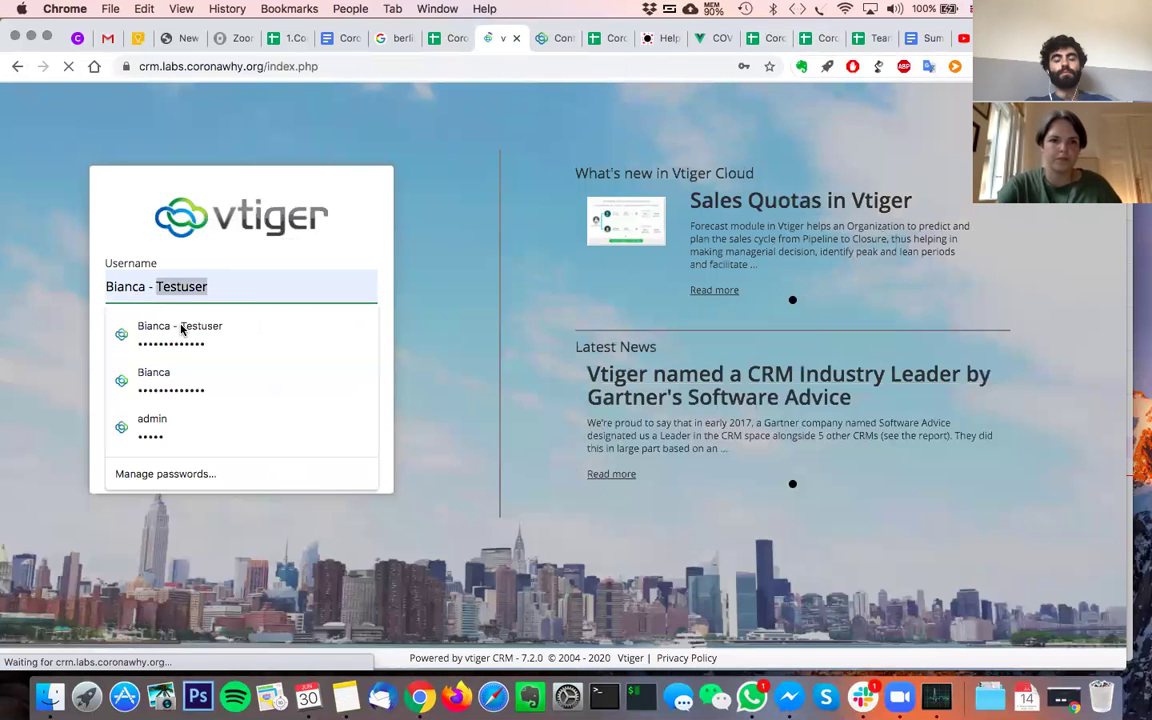
{"action": "key", "text": "Escape"}
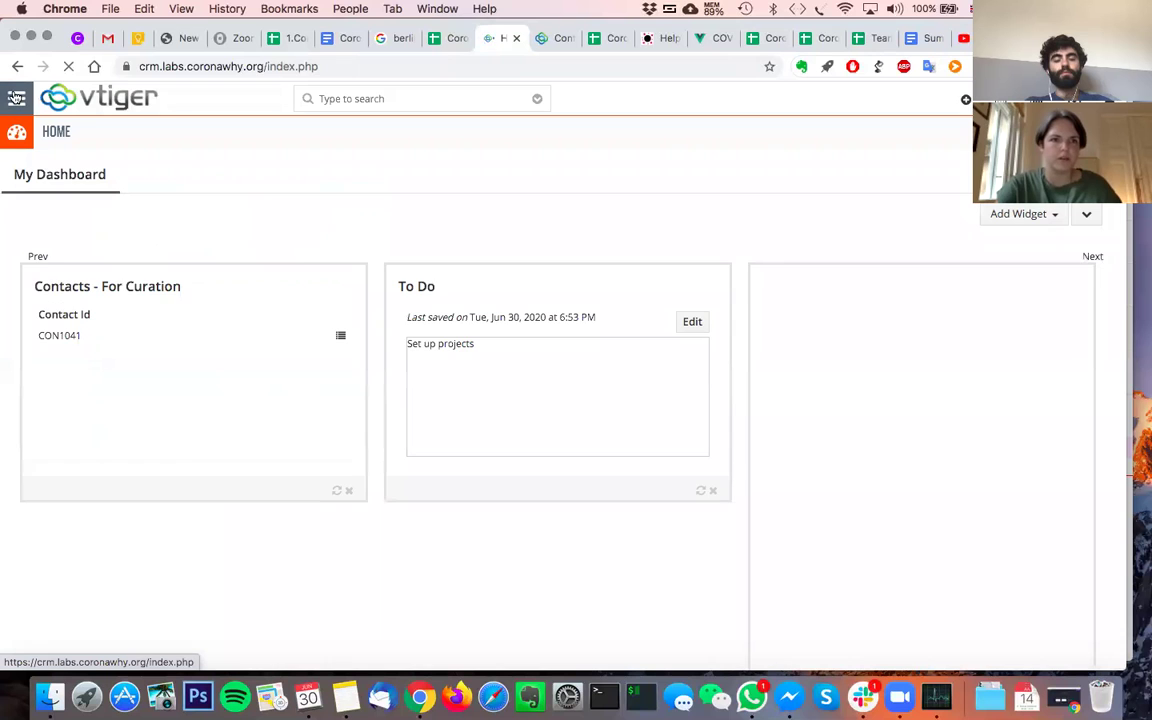
{"action": "left_click", "coordinate": [16, 98]}
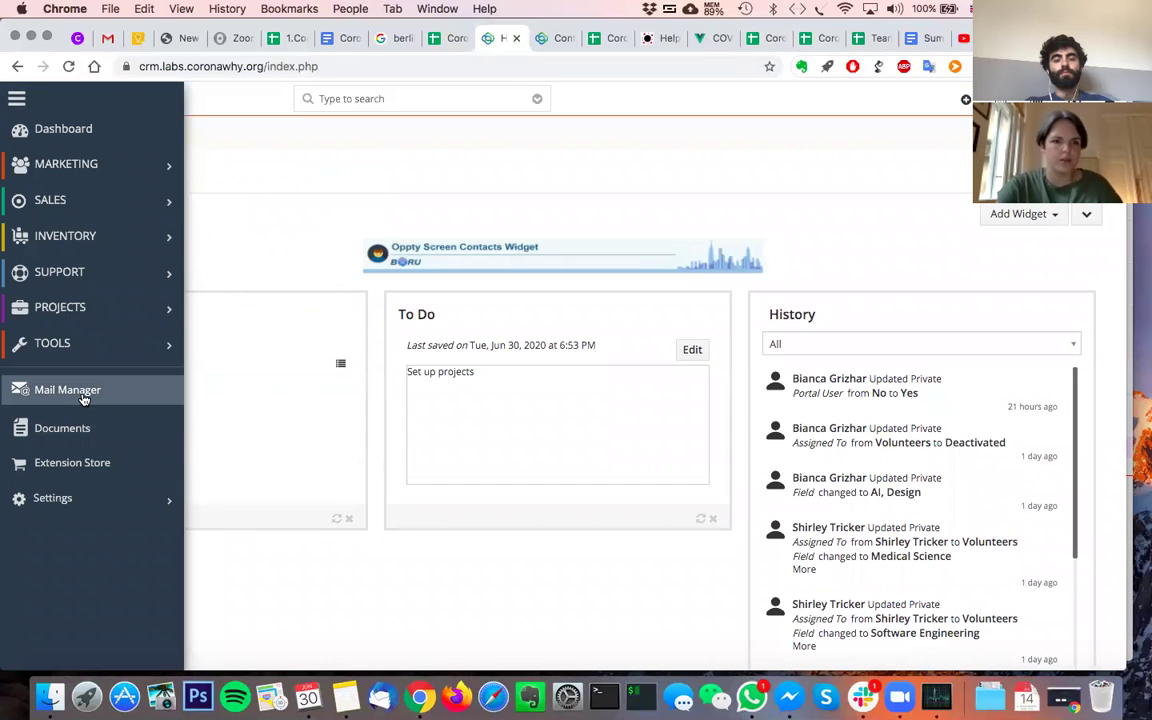
{"action": "left_click", "coordinate": [83, 396]}
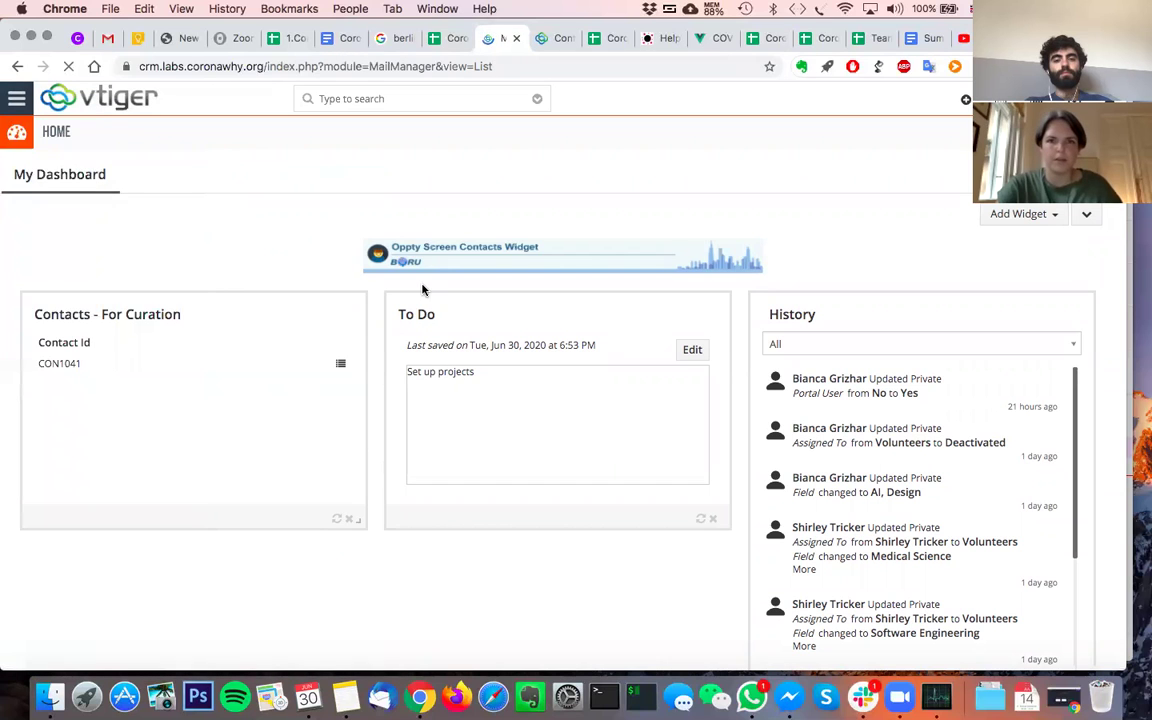
Begin mailbox setup, then show the TOOLS flyout in the main navigation.
{"action": "left_click", "coordinate": [518, 378]}
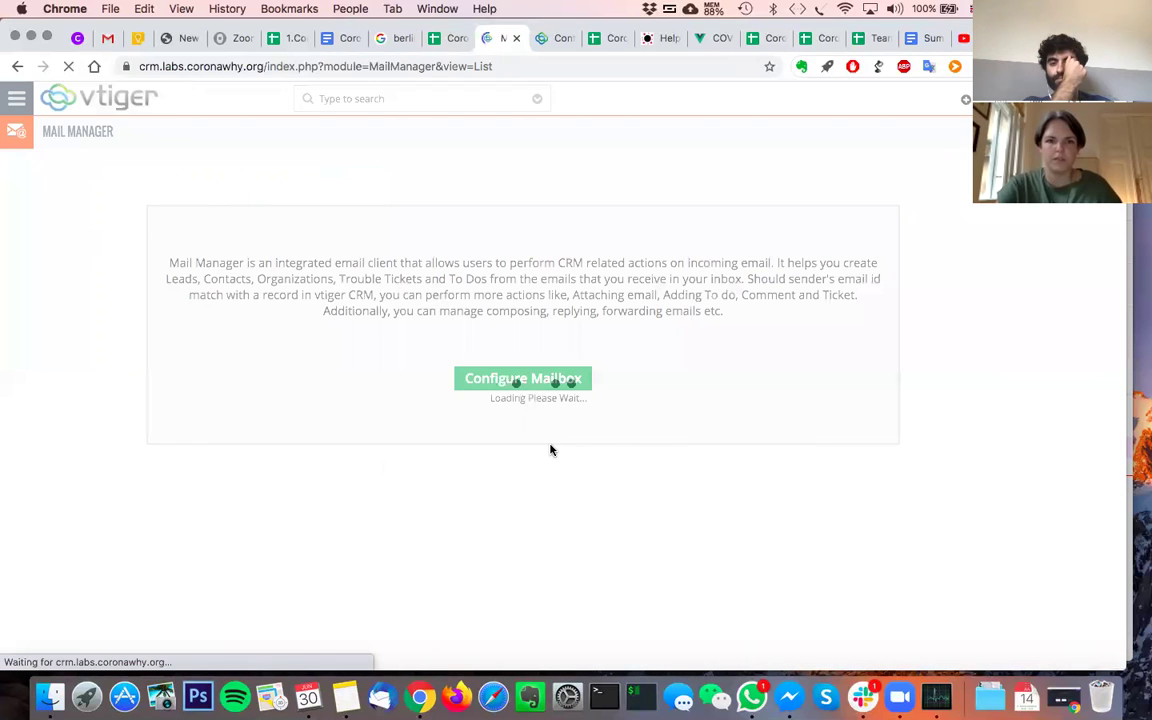
{"action": "left_click", "coordinate": [16, 101]}
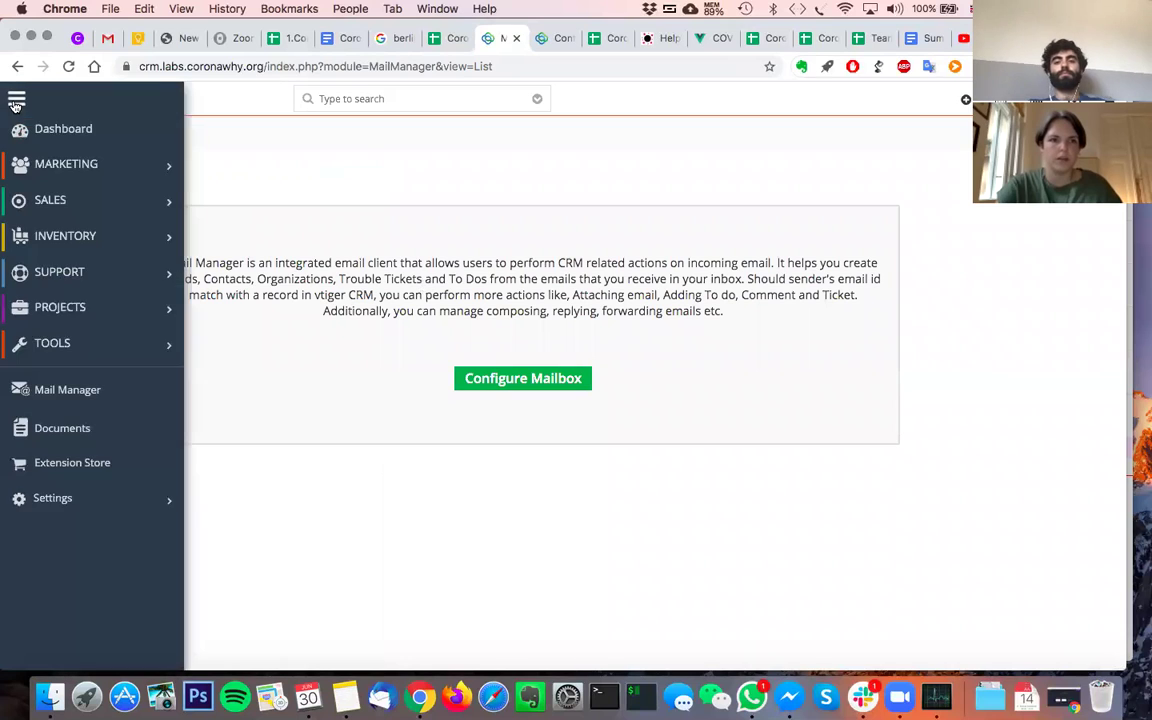
{"action": "mouse_move", "coordinate": [72, 505]}
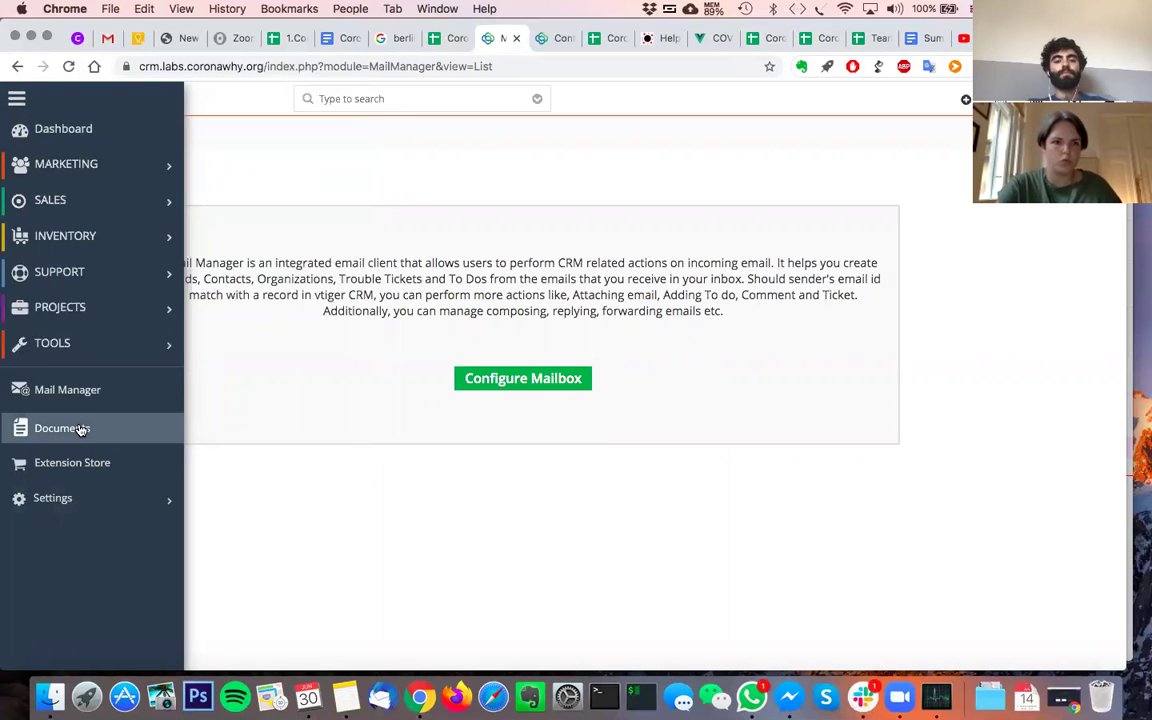
From Email Templates, open 'New sign ups welcome email' and read its 'Welcome to CoronaWhy' message.
{"action": "mouse_move", "coordinate": [87, 349]}
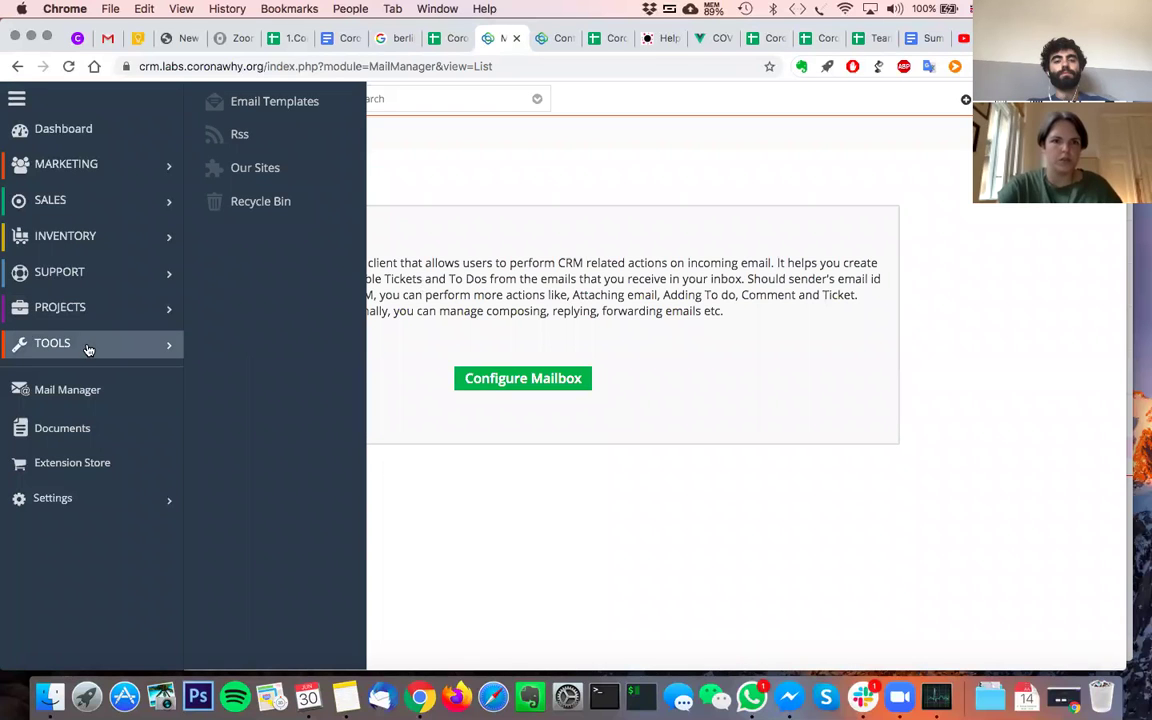
{"action": "left_click", "coordinate": [290, 104]}
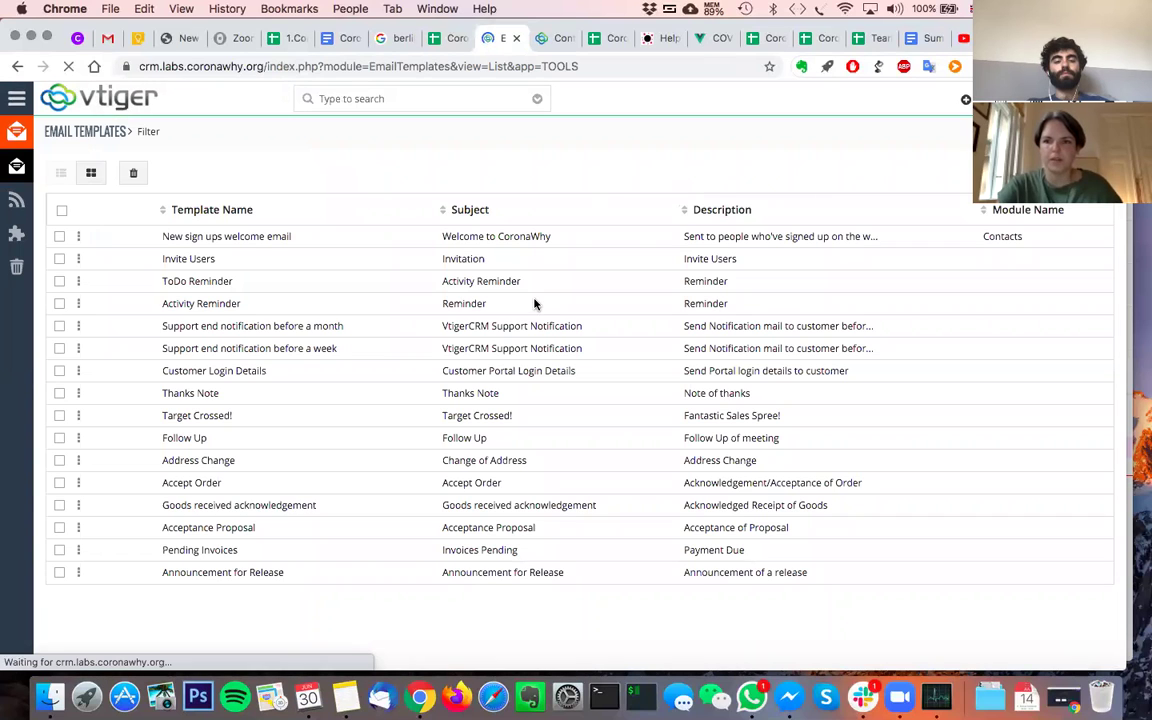
{"action": "left_click", "coordinate": [547, 242]}
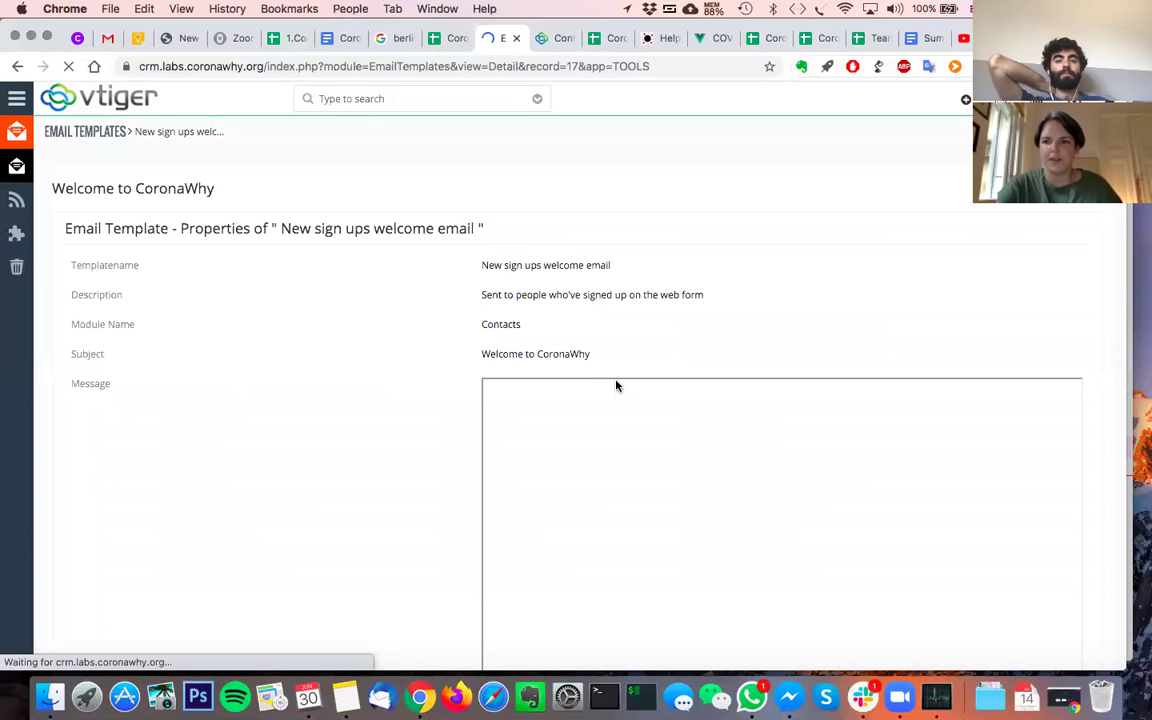
{"action": "scroll", "coordinate": [681, 517], "scroll_direction": "down", "scroll_amount": 1}
{"action": "scroll", "coordinate": [684, 518], "scroll_direction": "up", "scroll_amount": 1}
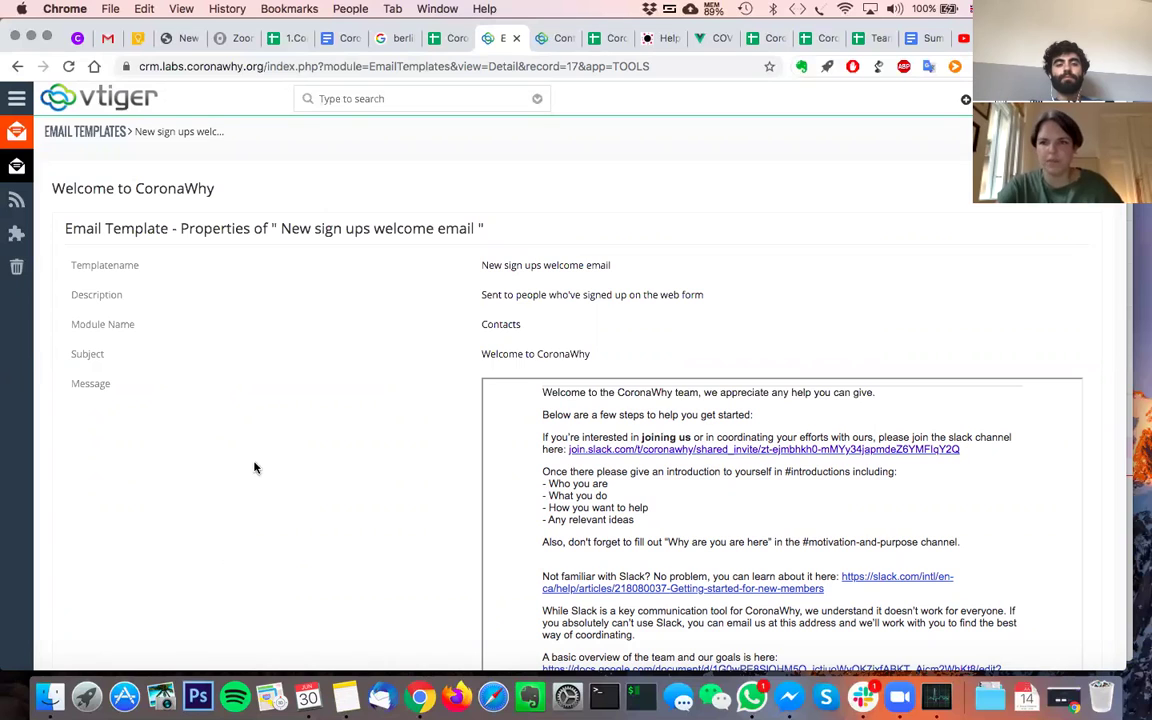
{"action": "left_click", "coordinate": [17, 100]}
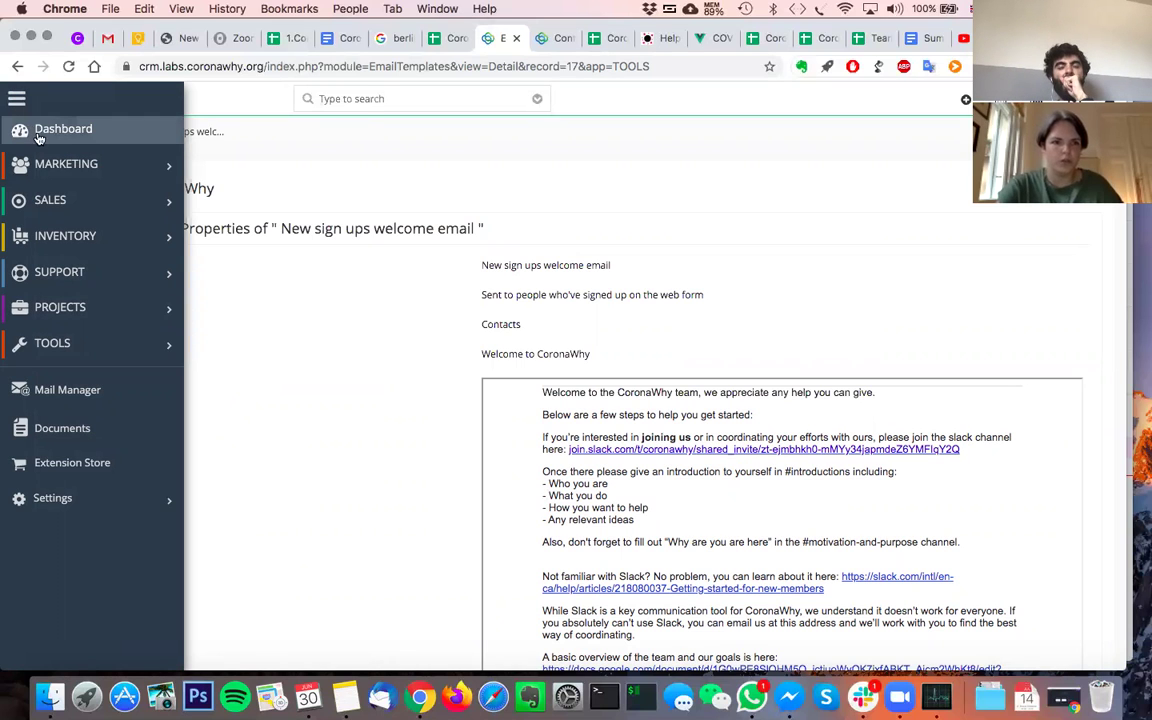
Go to CRM Settings > Automation > Workflows and open 'Send Email to users on Potential creation'.
{"action": "mouse_move", "coordinate": [160, 499]}
{"action": "left_click", "coordinate": [287, 503]}
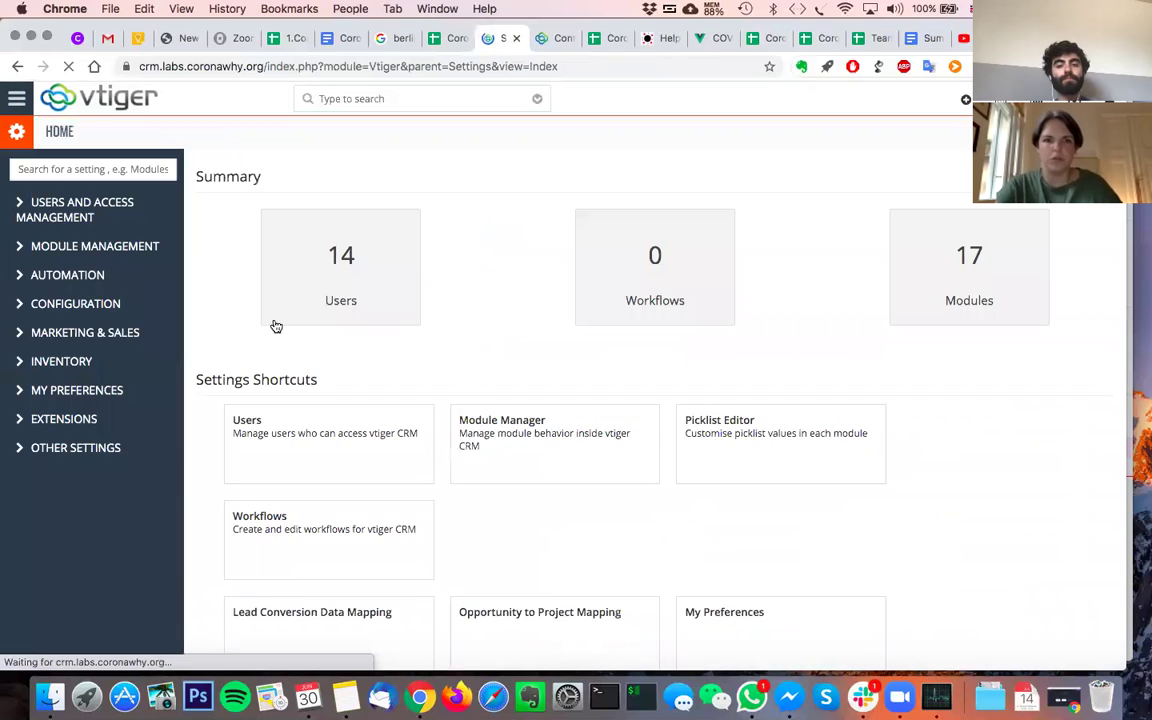
{"action": "left_click", "coordinate": [61, 277]}
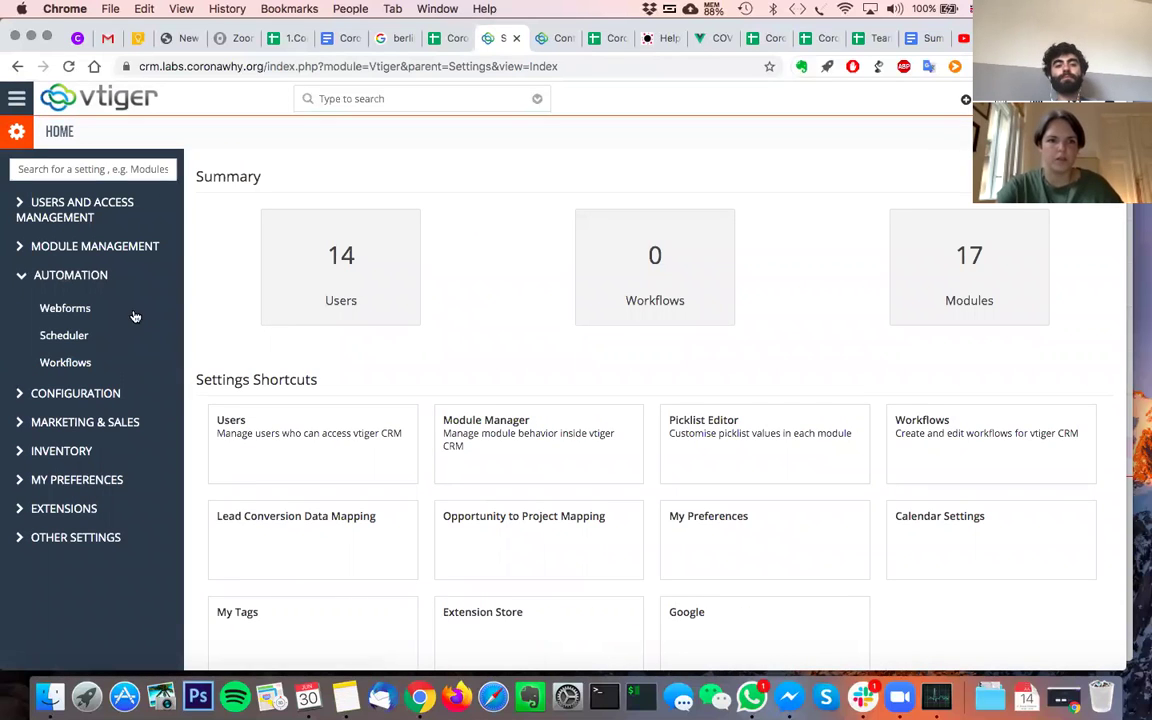
{"action": "left_click", "coordinate": [72, 362]}
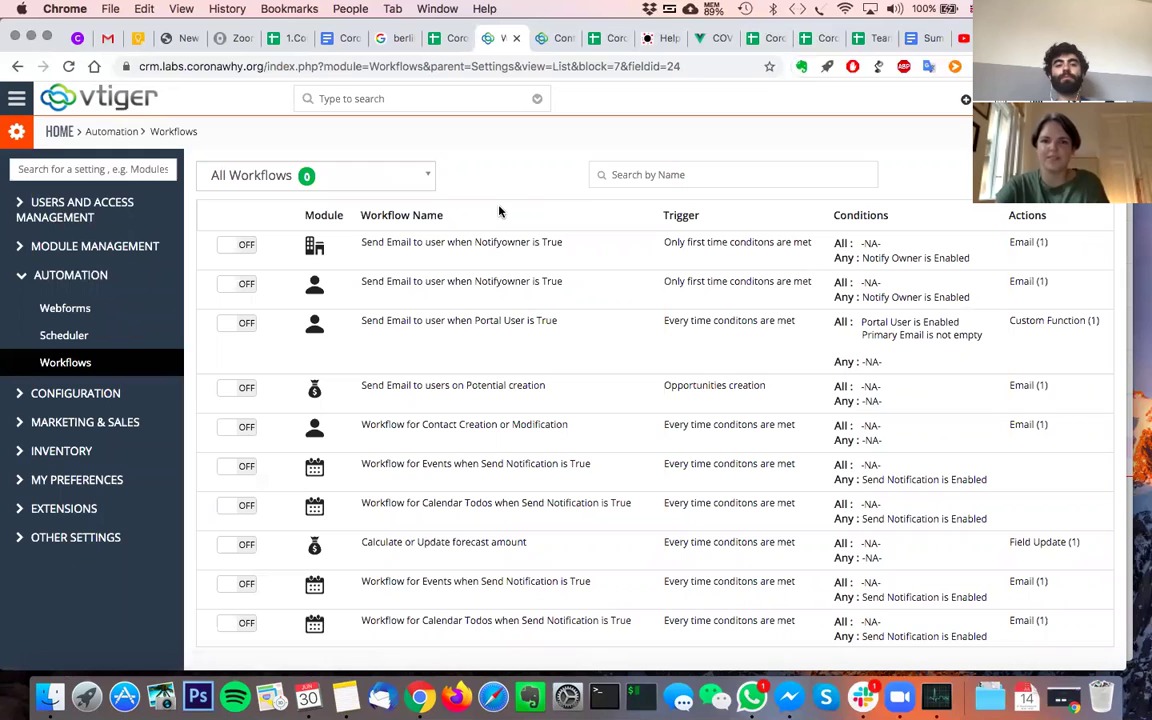
{"action": "left_click", "coordinate": [505, 393]}
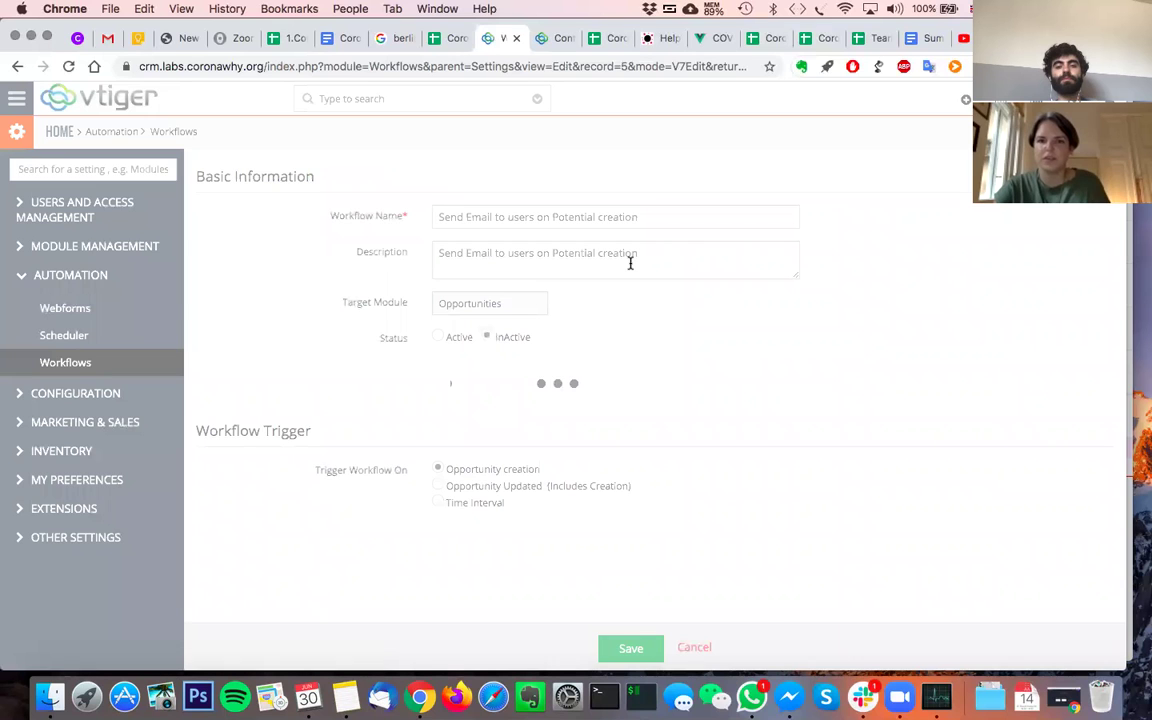
{"action": "scroll", "coordinate": [624, 292], "scroll_direction": "down", "scroll_amount": 3}
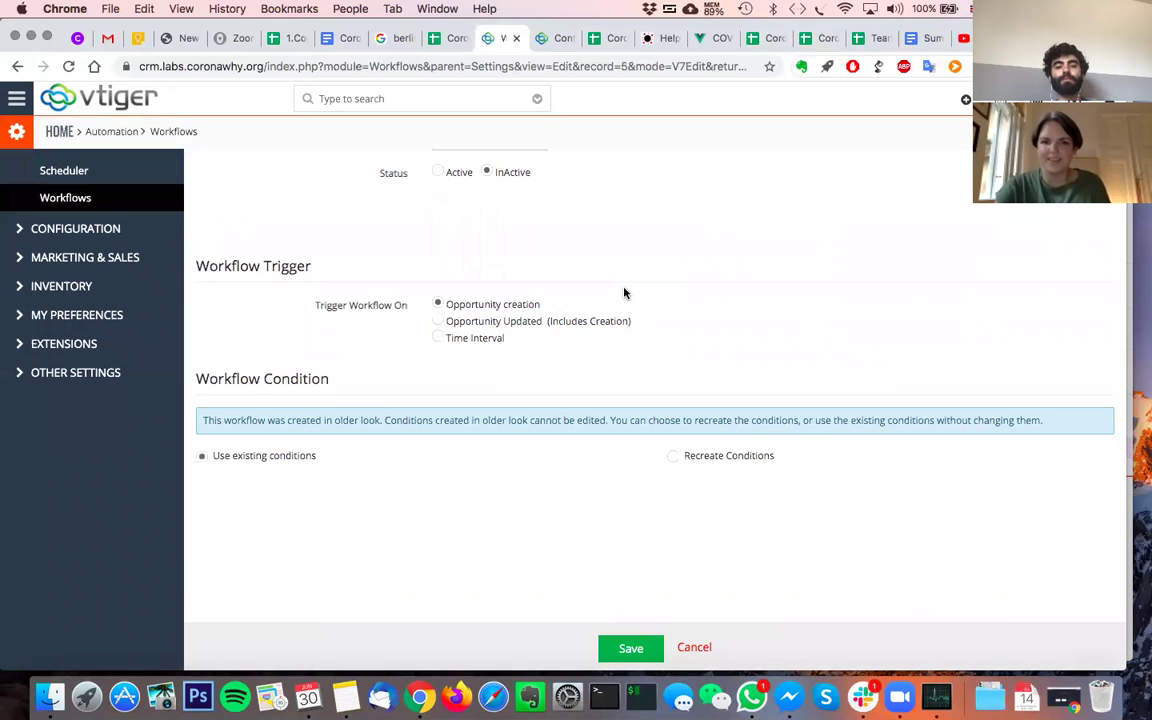
{"action": "scroll", "coordinate": [624, 292], "scroll_direction": "up", "scroll_amount": 2}
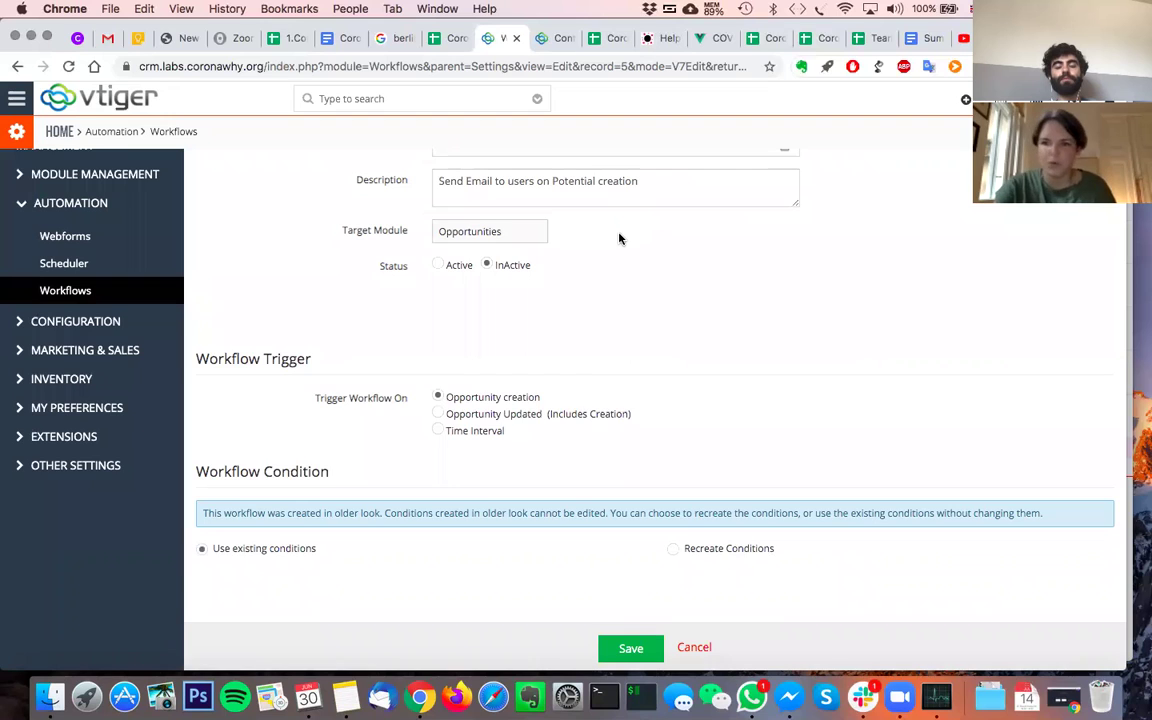
{"action": "scroll", "coordinate": [619, 238], "scroll_direction": "up", "scroll_amount": 2}
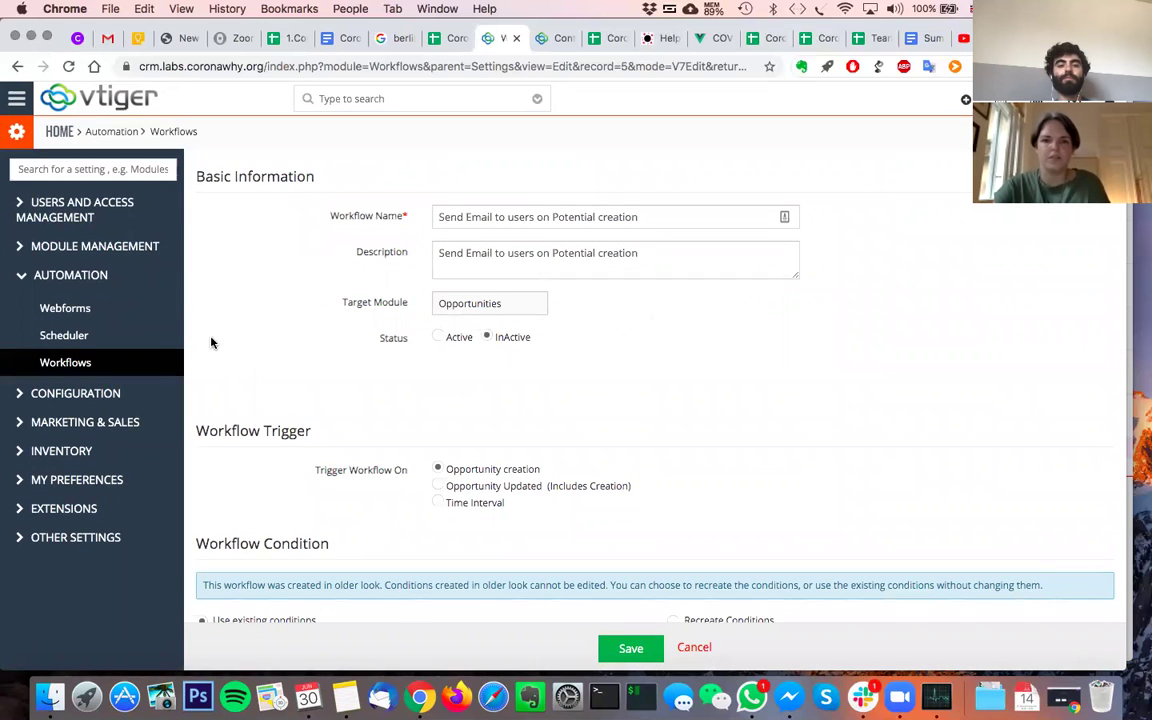
{"action": "scroll", "coordinate": [556, 378], "scroll_direction": "up", "scroll_amount": 1}
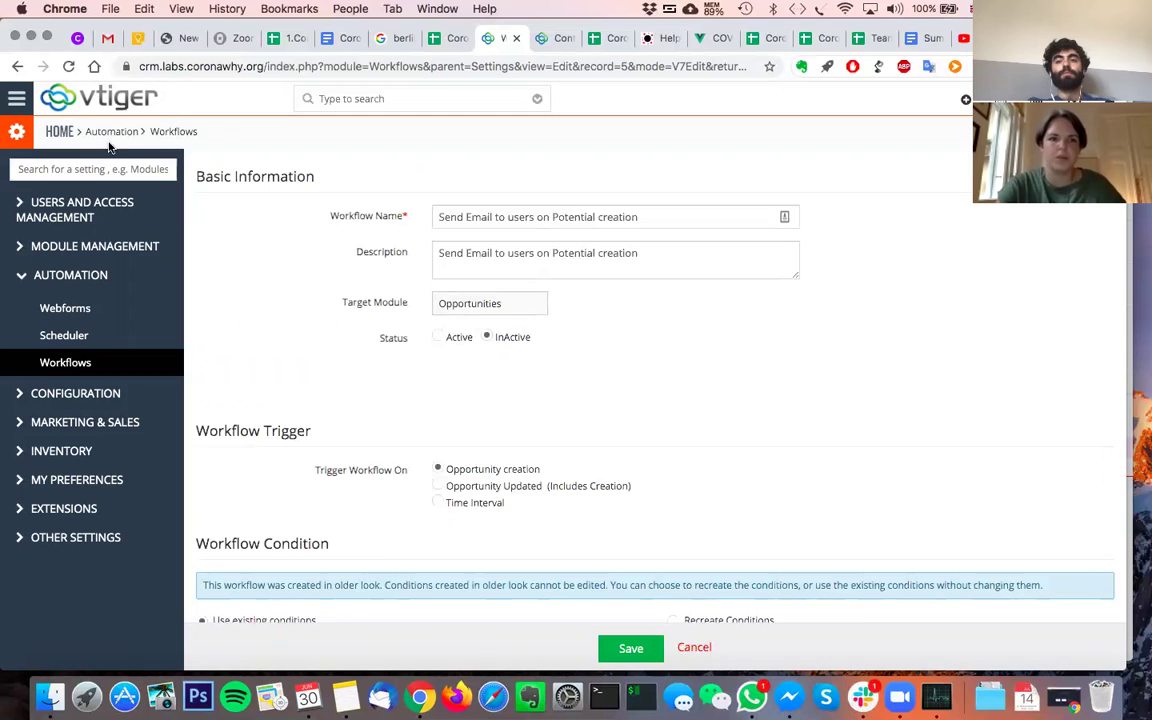
Use the HOME breadcrumb to go back to the settings overview with 14 users, 0 workflows and 17 modules.
{"action": "left_click", "coordinate": [60, 133]}
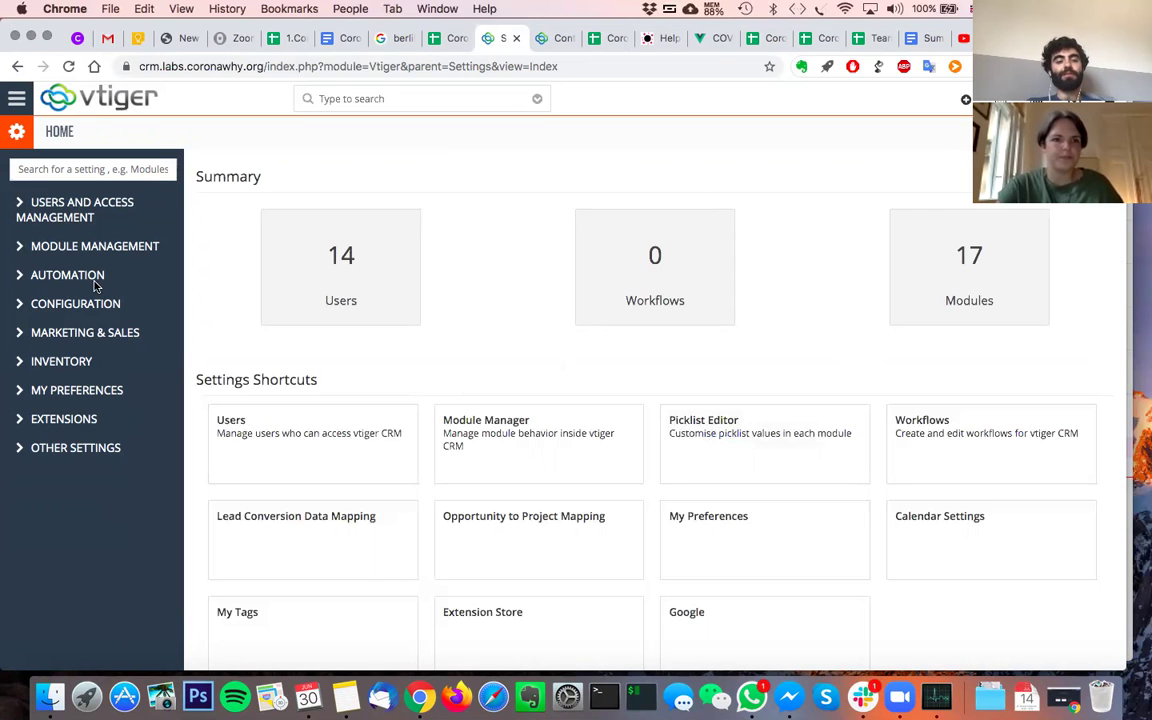
{"action": "left_click", "coordinate": [18, 100]}
{"action": "mouse_move", "coordinate": [112, 500]}
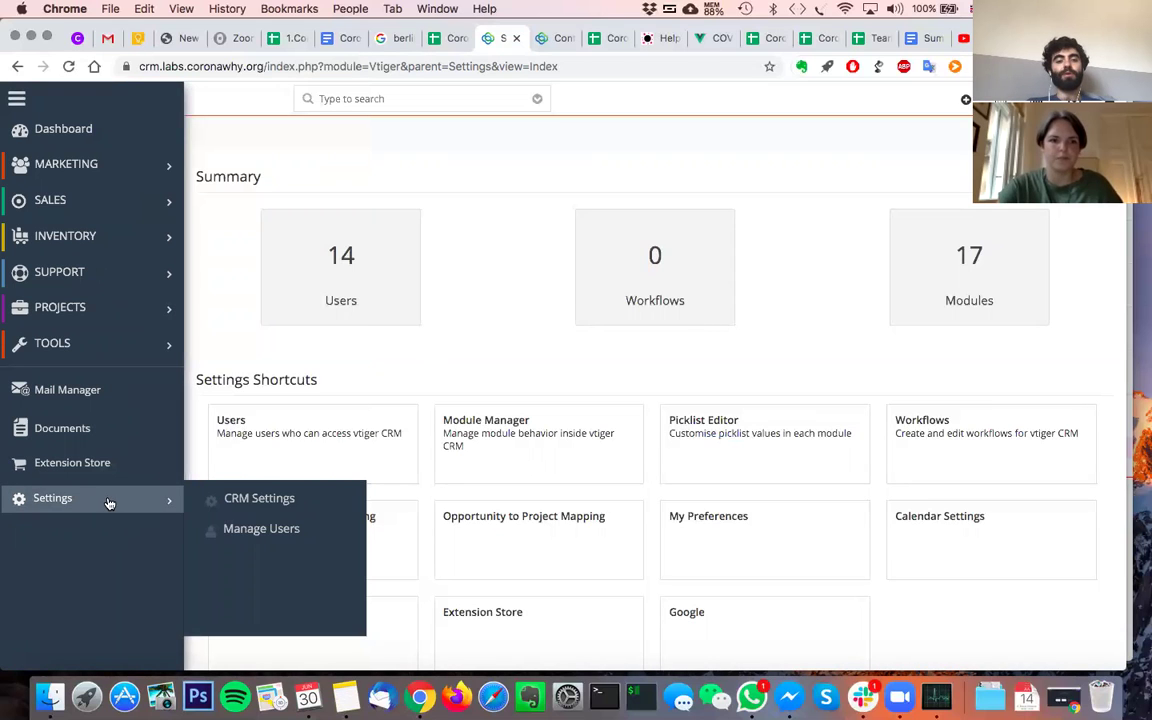
{"action": "left_click", "coordinate": [509, 347]}
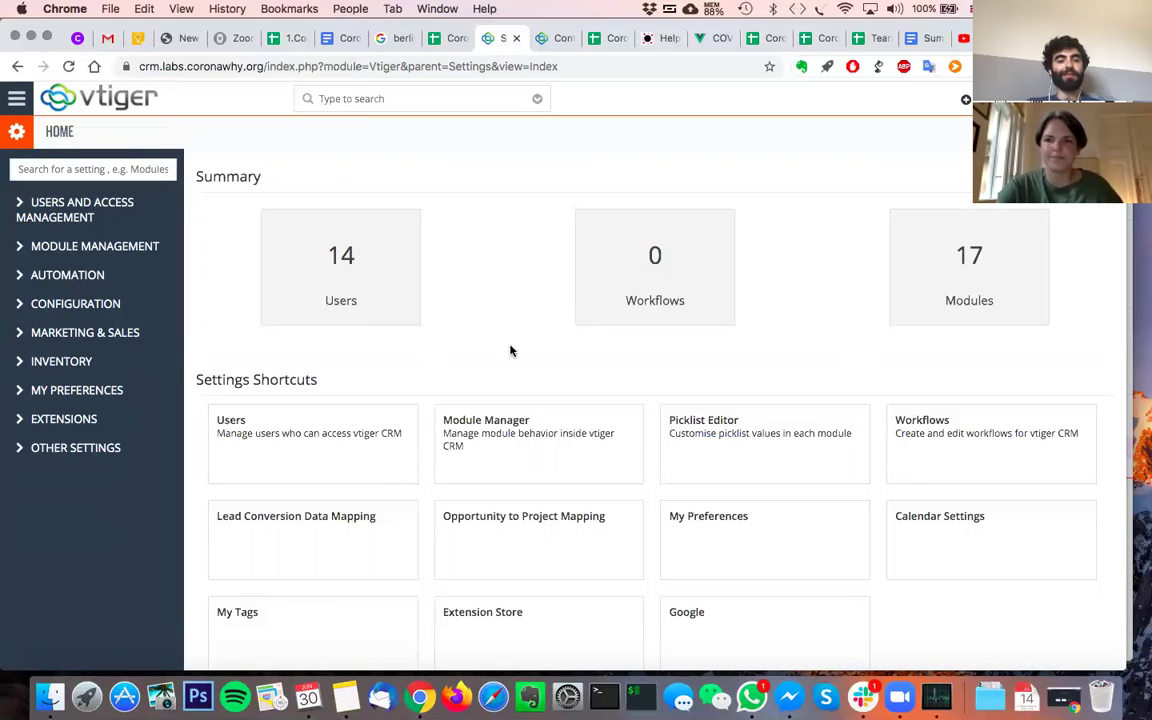
{"action": "left_click", "coordinate": [18, 103]}
{"action": "mouse_move", "coordinate": [138, 164]}
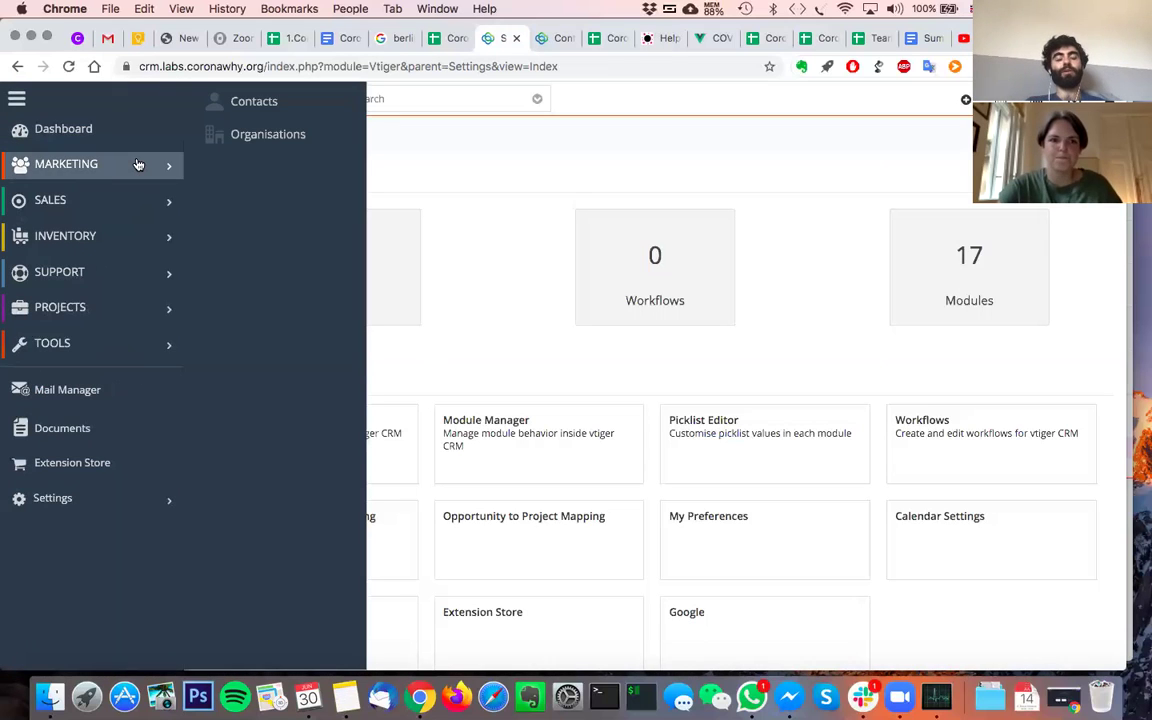
{"action": "mouse_move", "coordinate": [116, 343]}
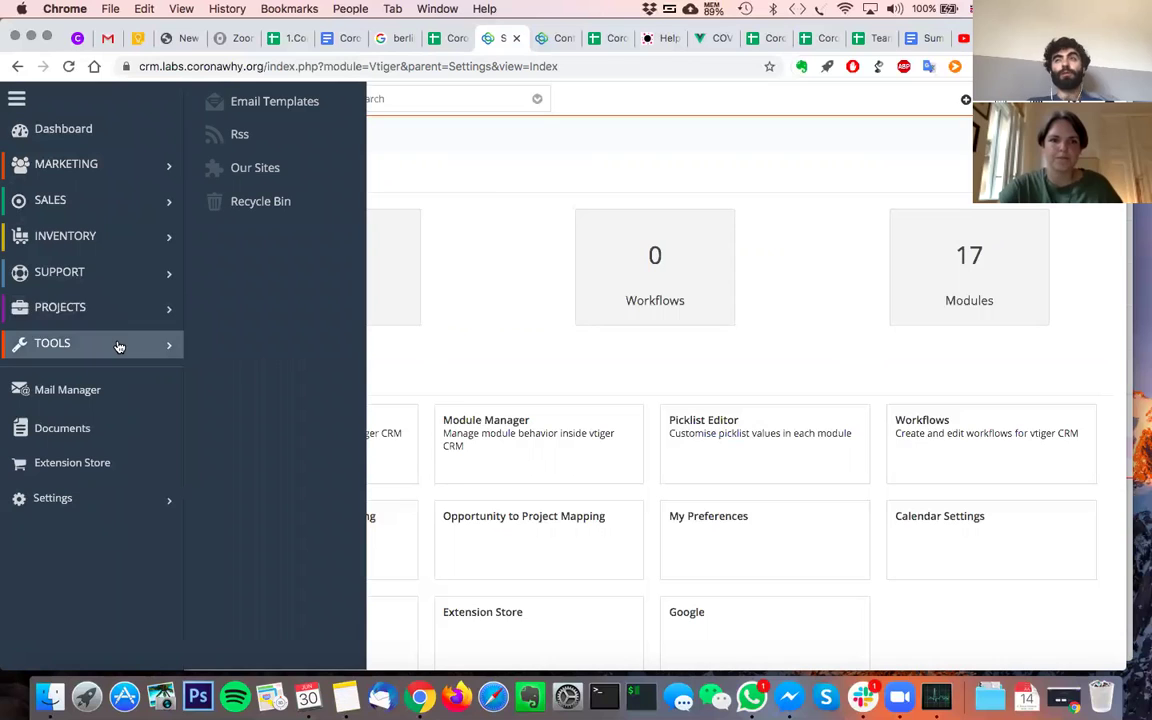
{"action": "mouse_move", "coordinate": [152, 303]}
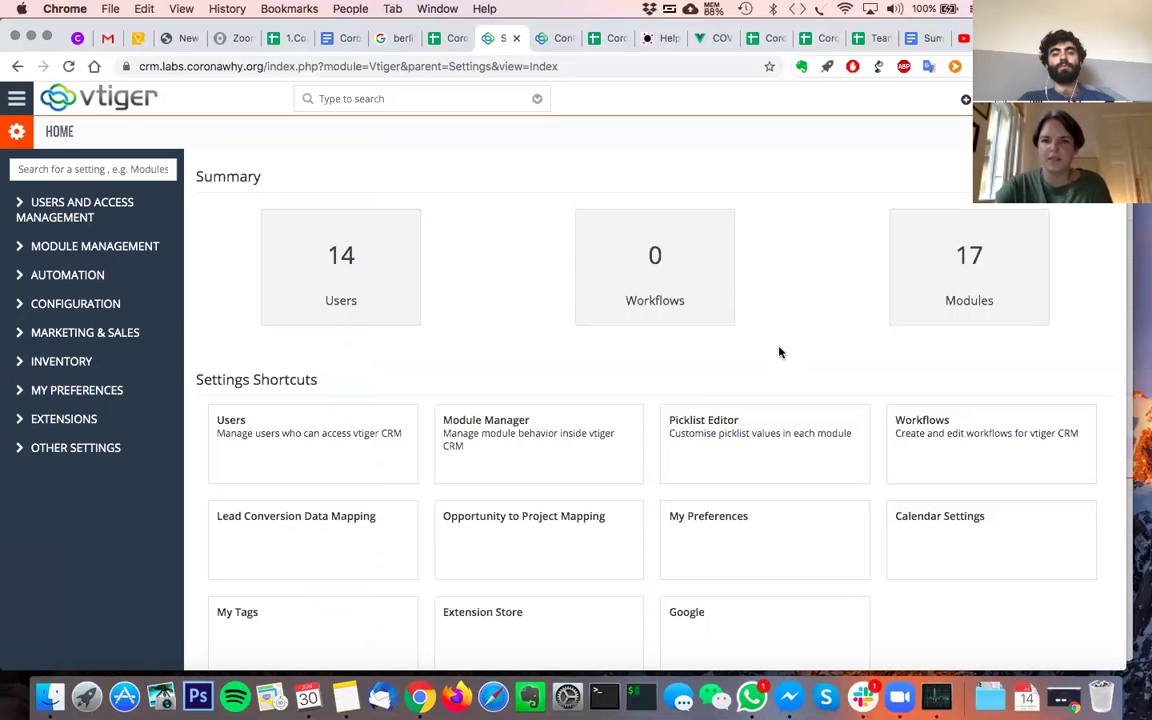
{"action": "scroll", "coordinate": [780, 352], "scroll_direction": "down", "scroll_amount": 1}
{"action": "scroll", "coordinate": [780, 352], "scroll_direction": "up", "scroll_amount": 1}
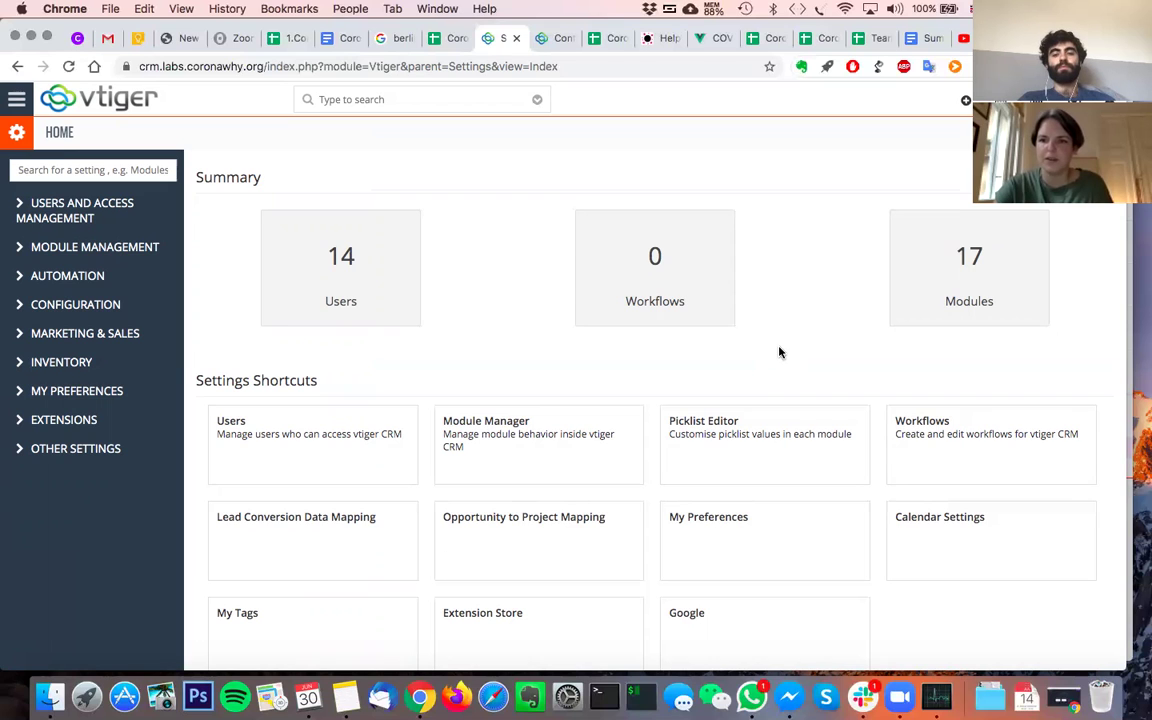
{"action": "scroll", "coordinate": [780, 352], "scroll_direction": "down", "scroll_amount": 1}
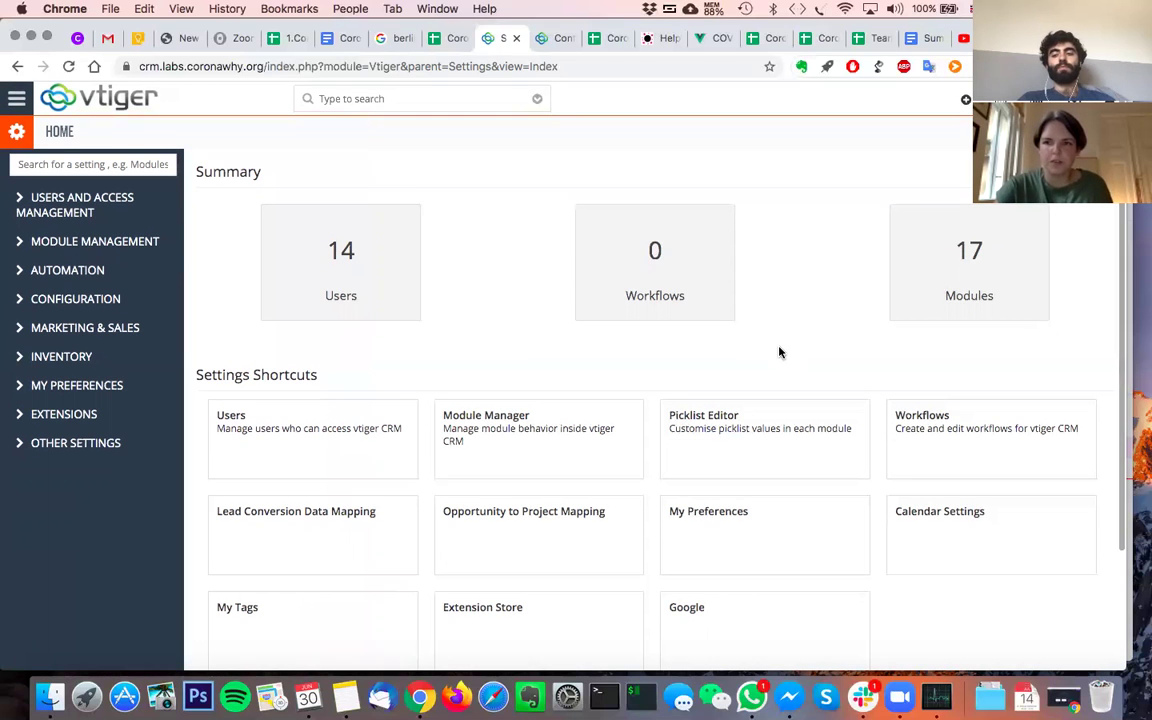
{"action": "scroll", "coordinate": [780, 352], "scroll_direction": "up", "scroll_amount": 1}
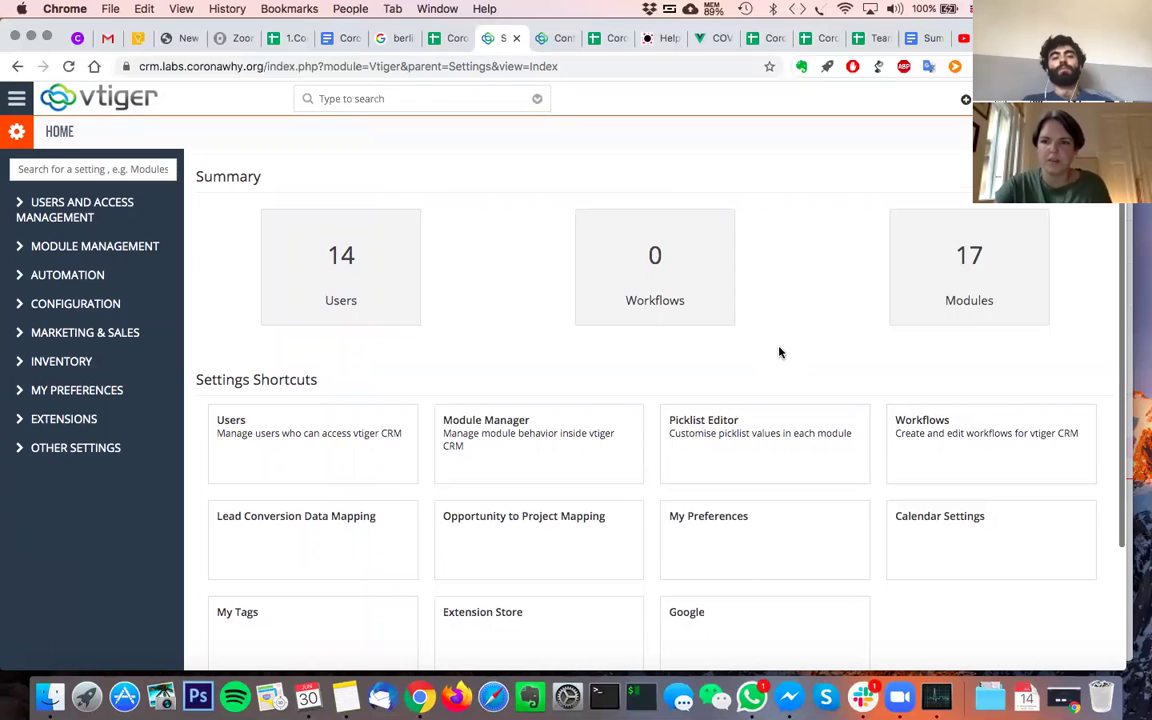